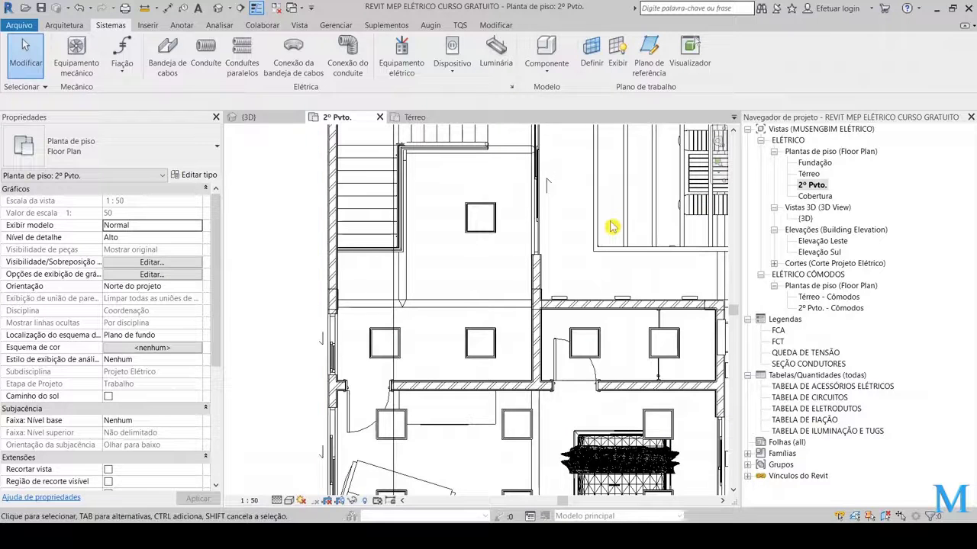
- Review the 2º Pvto. - Cômodos rooms plan, then return to the 2º Pvto. floor plan
scroll(615, 279, down, 1)
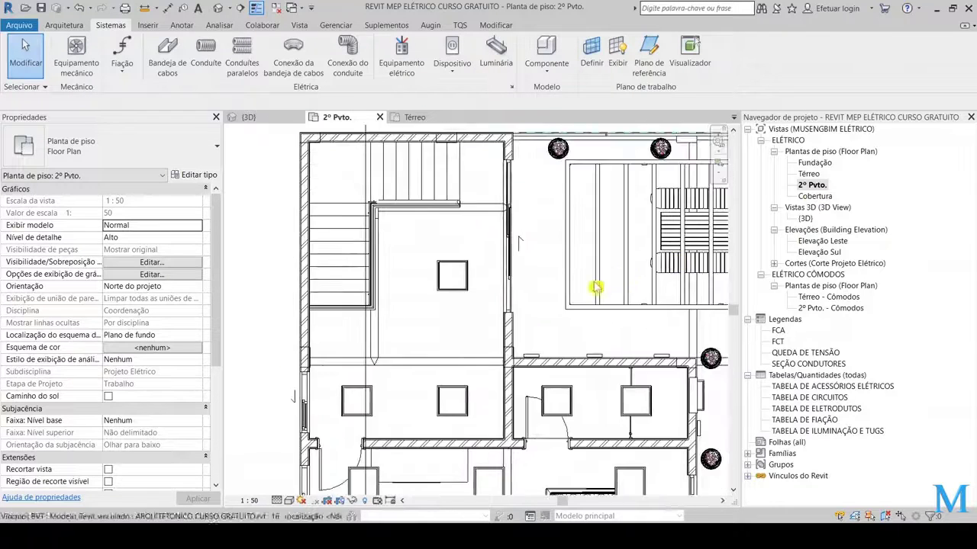
middle_drag(584, 262, 702, 305)
double_click(828, 309)
scroll(451, 313, up, 2)
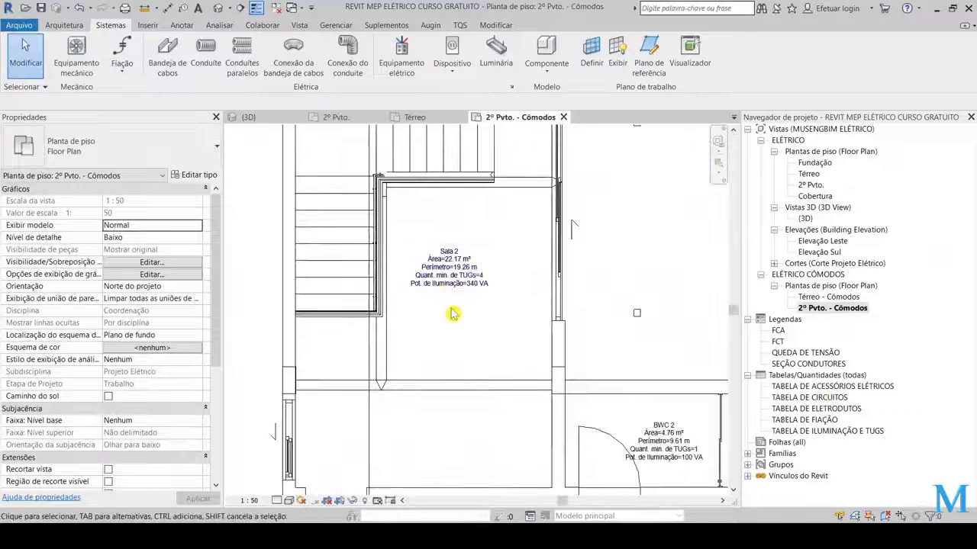
scroll(461, 290, up, 1)
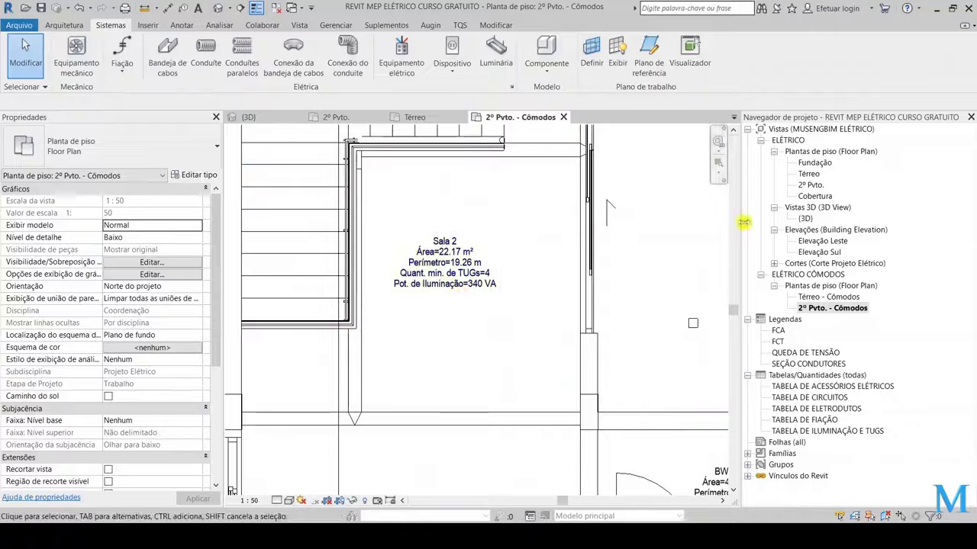
double_click(808, 186)
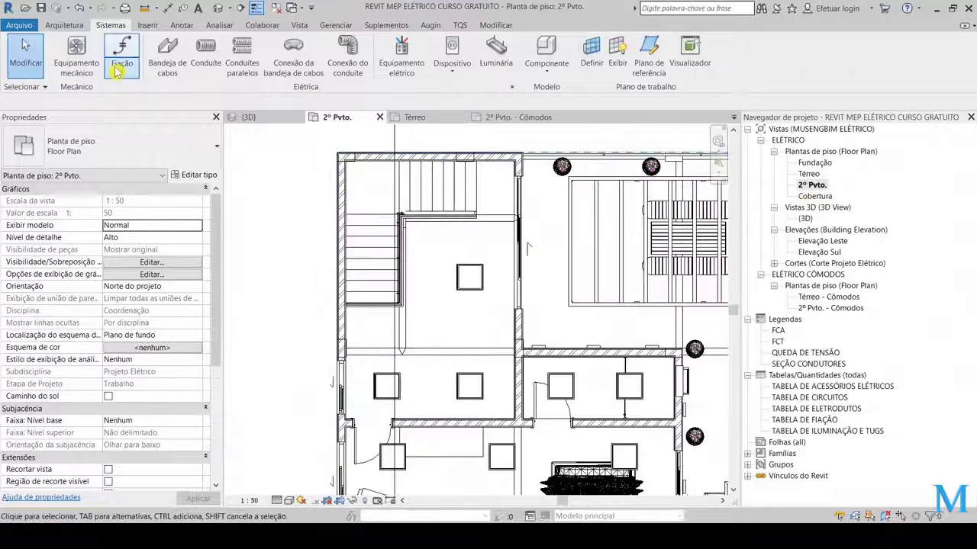
- Place a Tomada 2P+T 10A outlet on the Sala 2 left wall
click(451, 49)
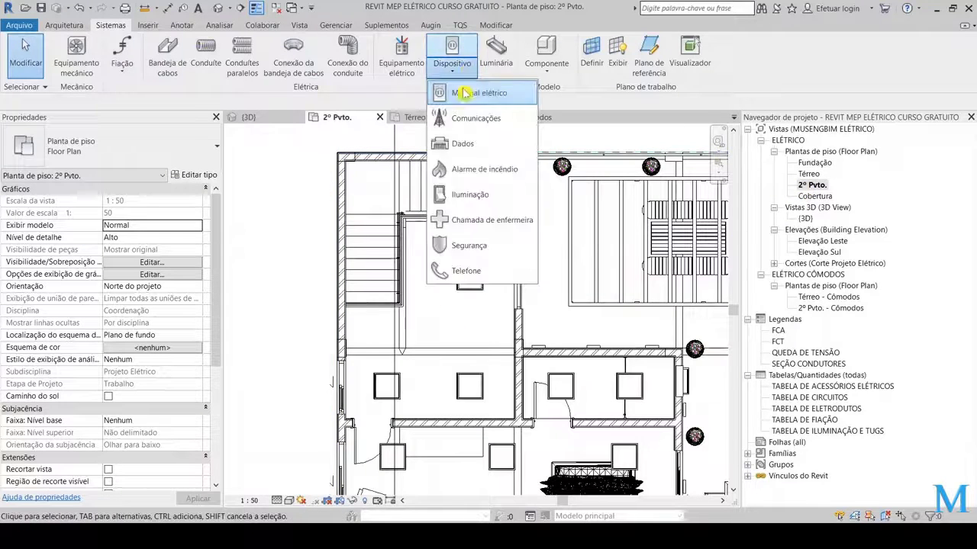
click(465, 61)
scroll(452, 335, up, 2)
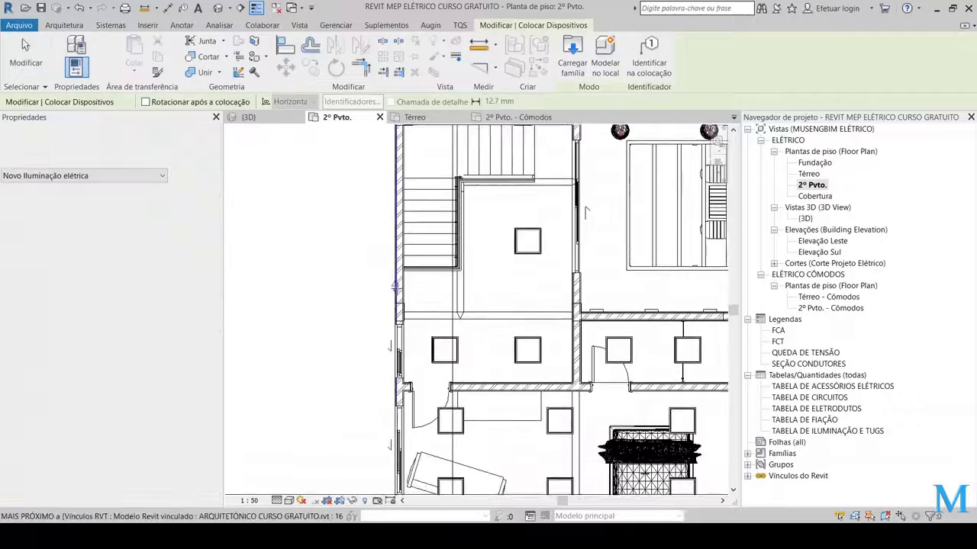
scroll(413, 279, up, 2)
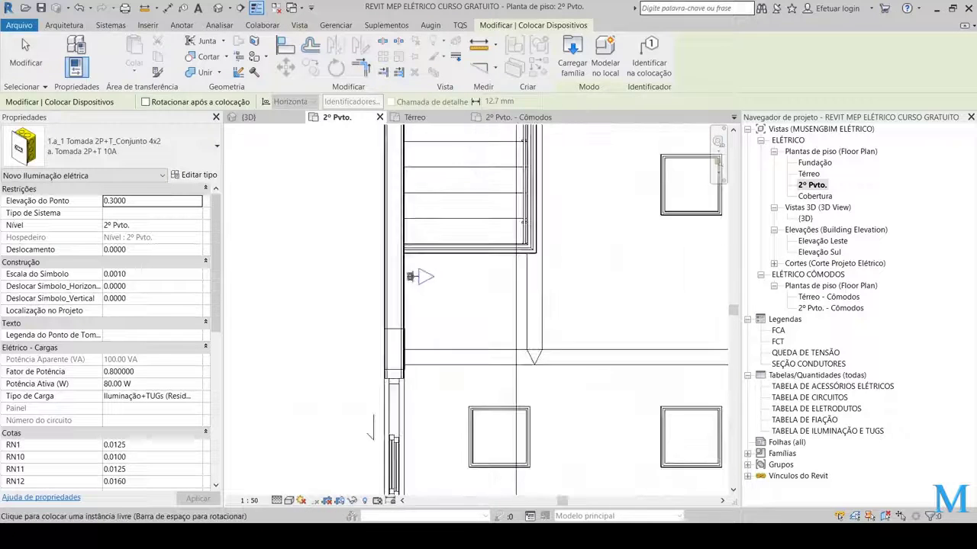
scroll(408, 274, up, 2)
key(Escape)
key(Escape)
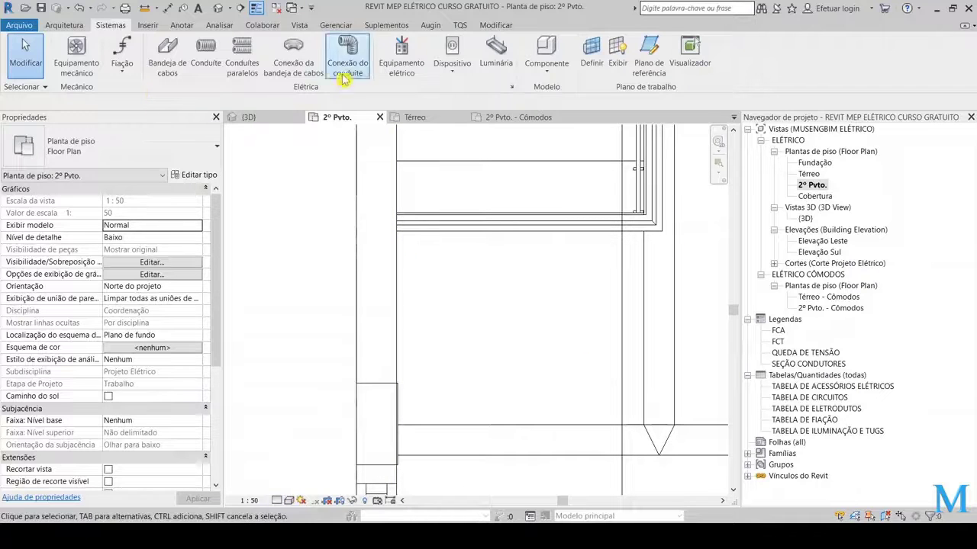
click(453, 60)
key(Escape)
key(Escape)
click(456, 63)
click(473, 93)
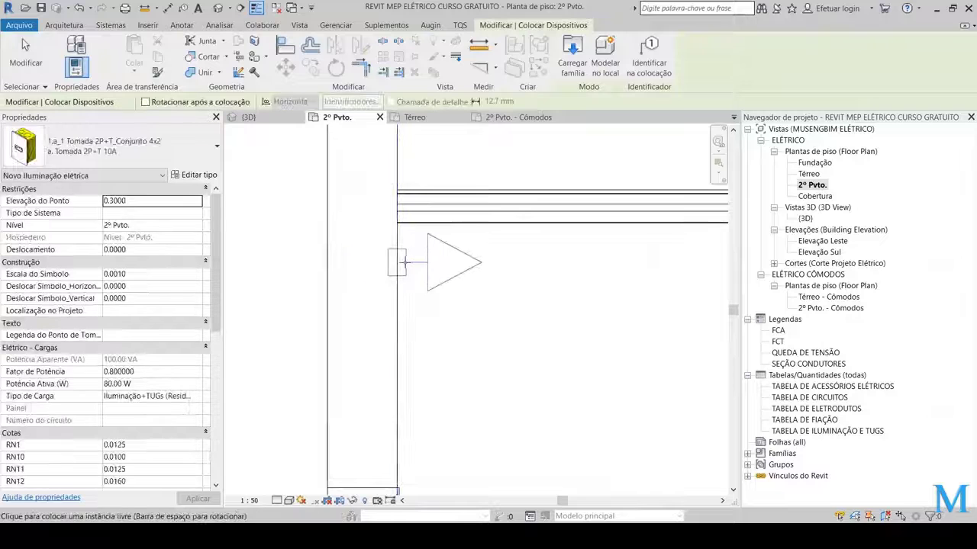
click(401, 263)
key(Escape)
key(Escape)
- Place another 2P+T 10A outlet on the wall near the door of the room below
scroll(421, 268, down, 3)
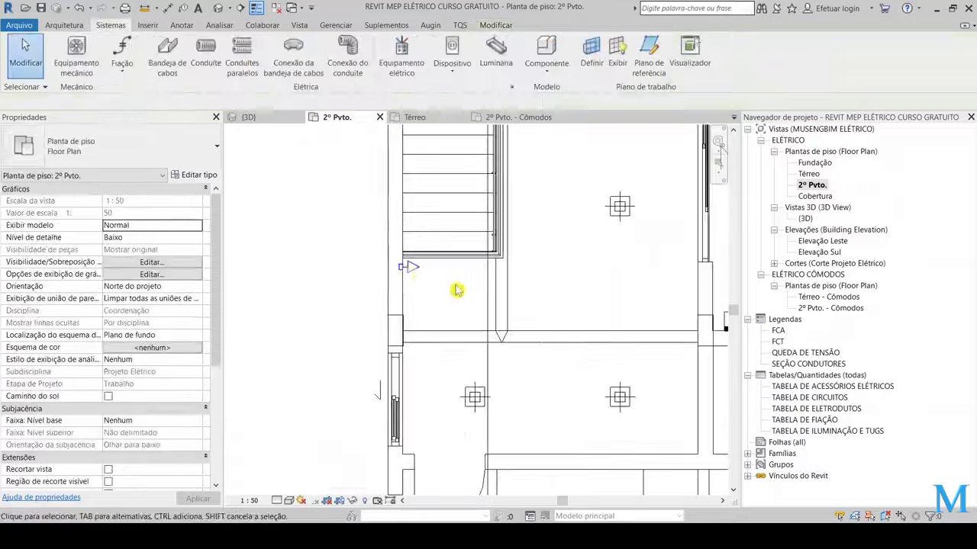
middle_drag(423, 281, 420, 280)
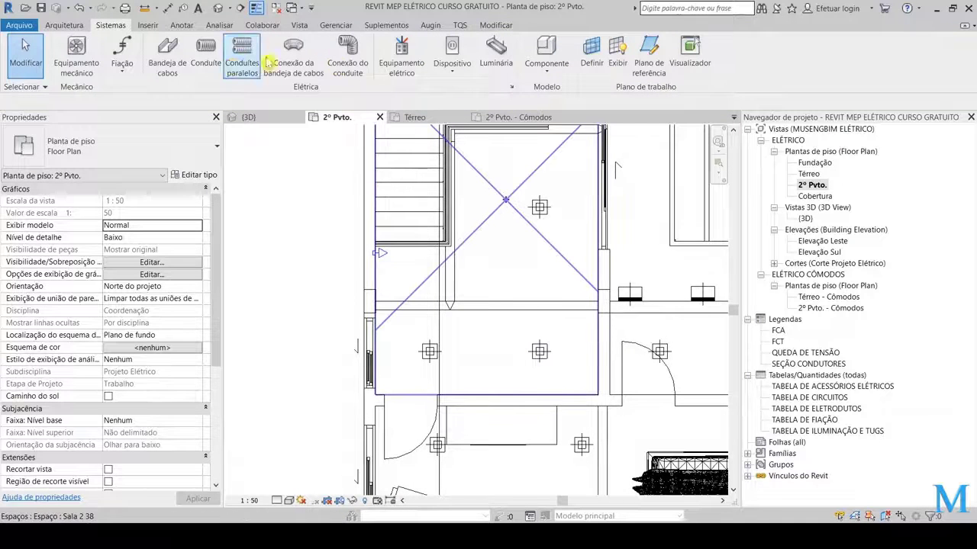
click(452, 64)
click(467, 94)
scroll(624, 370, up, 3)
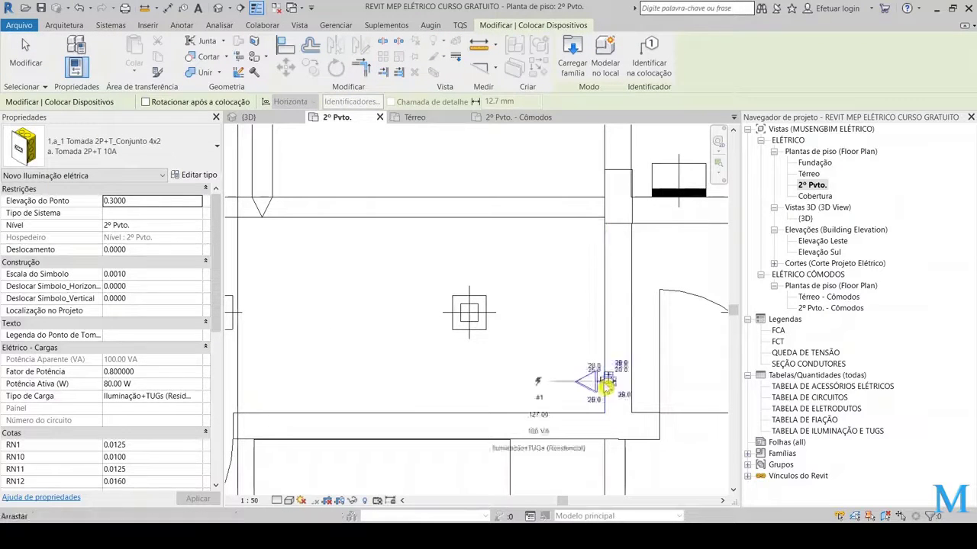
click(605, 386)
scroll(604, 385, down, 3)
key(Escape)
key(Escape)
- Move the Sala 2 outlet with MV so it sits flush against its wall
scroll(390, 262, up, 2)
click(379, 251)
scroll(382, 256, up, 1)
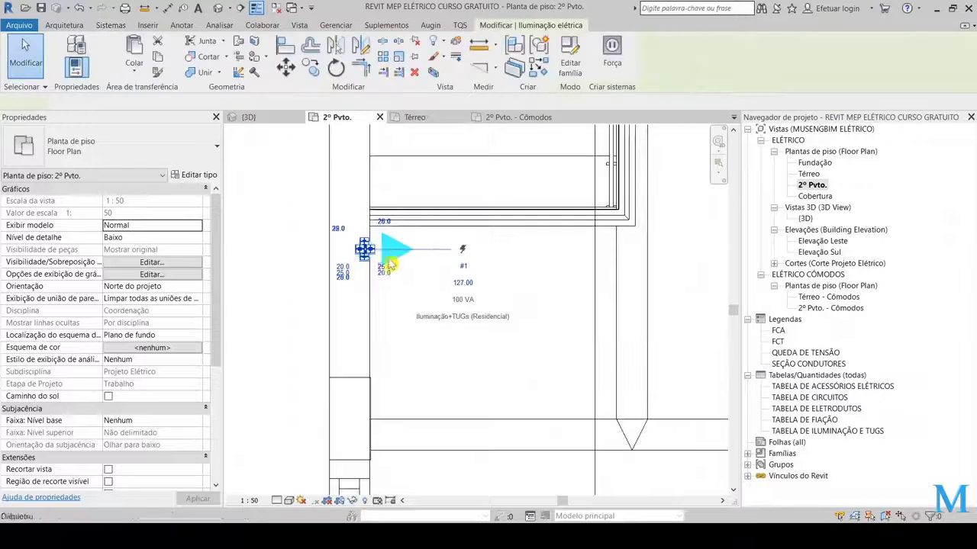
scroll(366, 246, up, 1)
key(m)
key(v)
click(366, 258)
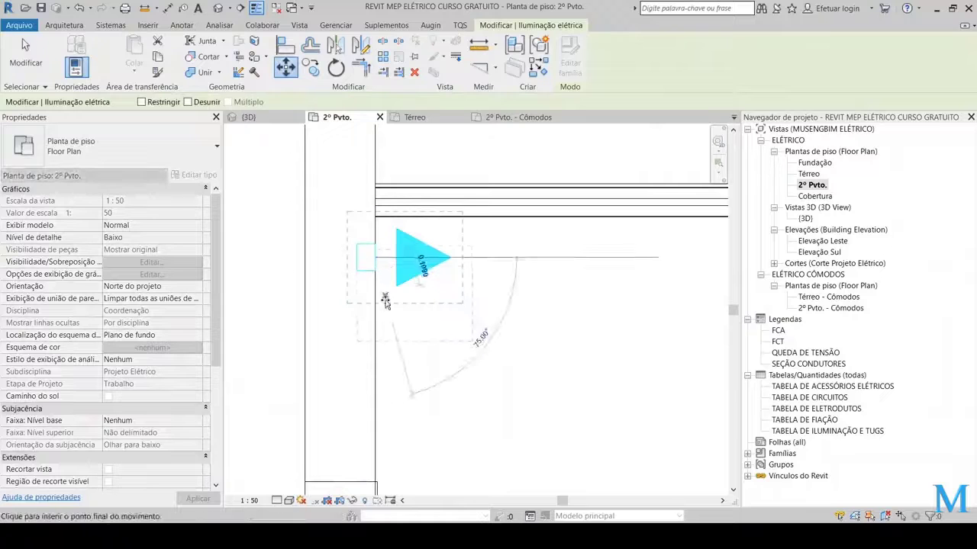
click(375, 328)
scroll(427, 328, down, 3)
key(Escape)
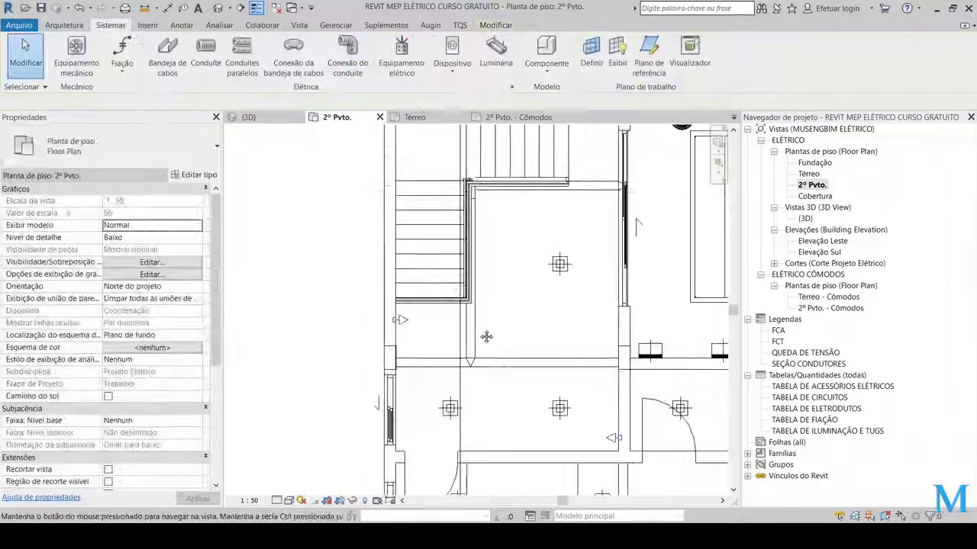
- Place an 'a. 2 Tomadas 2P+T 10A' double outlet on the lower wall below Sala 2
middle_drag(487, 336, 459, 316)
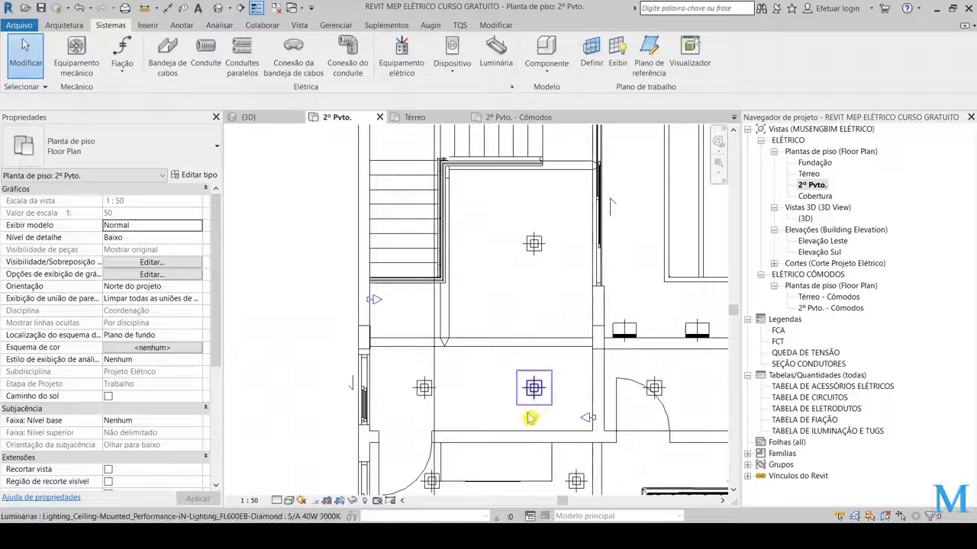
scroll(513, 429, up, 1)
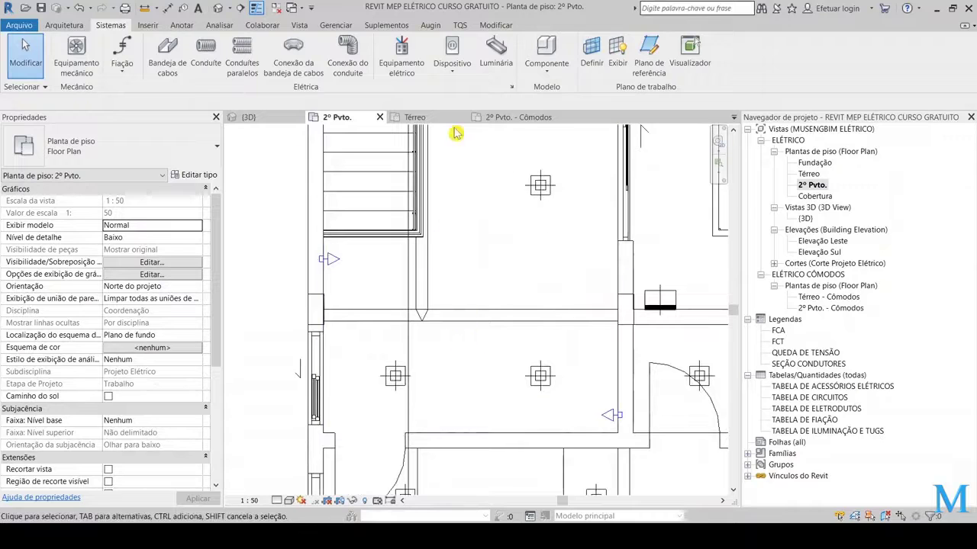
click(452, 67)
click(404, 94)
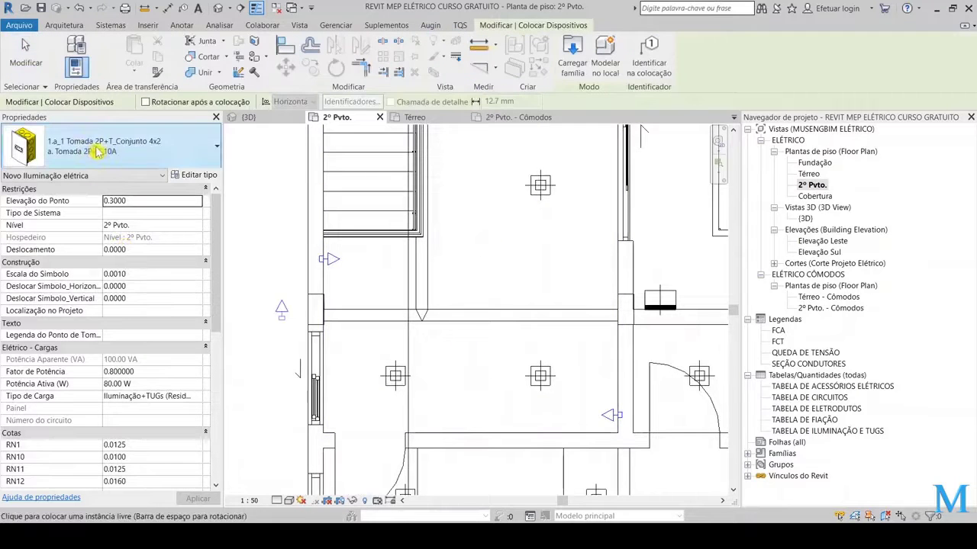
click(98, 152)
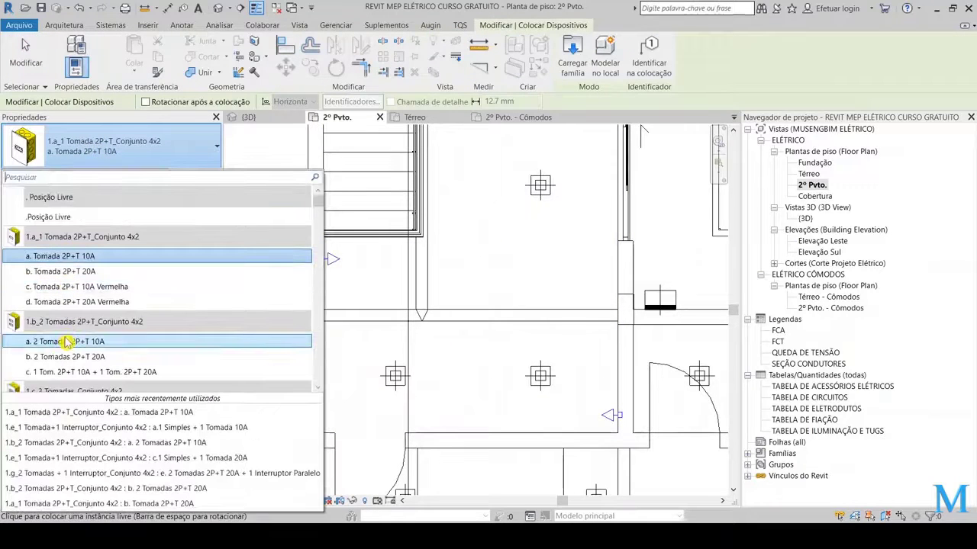
click(112, 348)
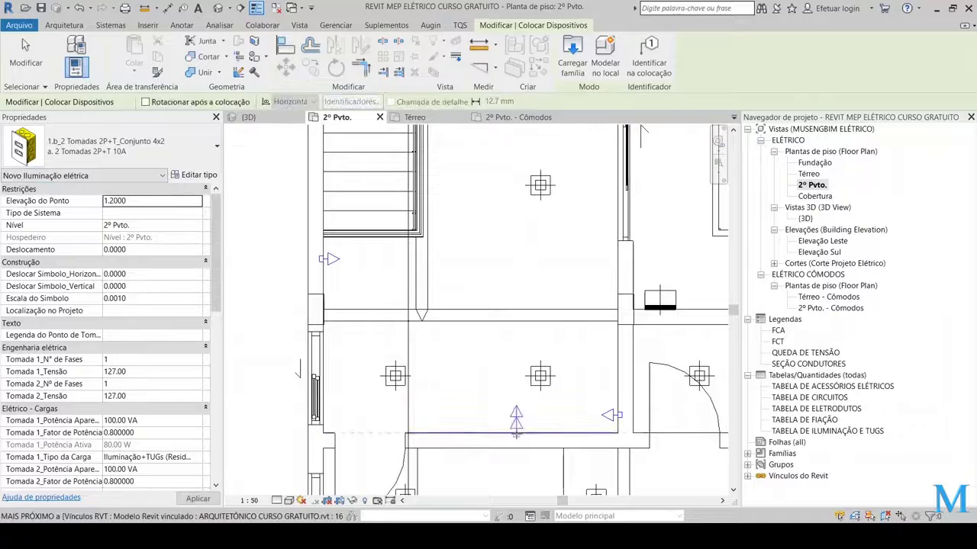
scroll(515, 434, up, 2)
scroll(515, 434, up, 2)
scroll(513, 433, down, 2)
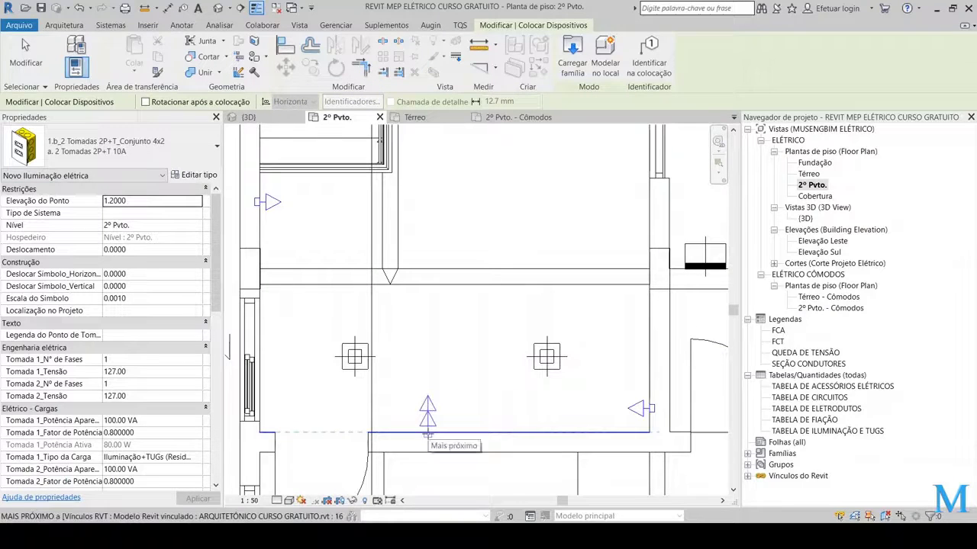
click(439, 441)
scroll(439, 442, down, 3)
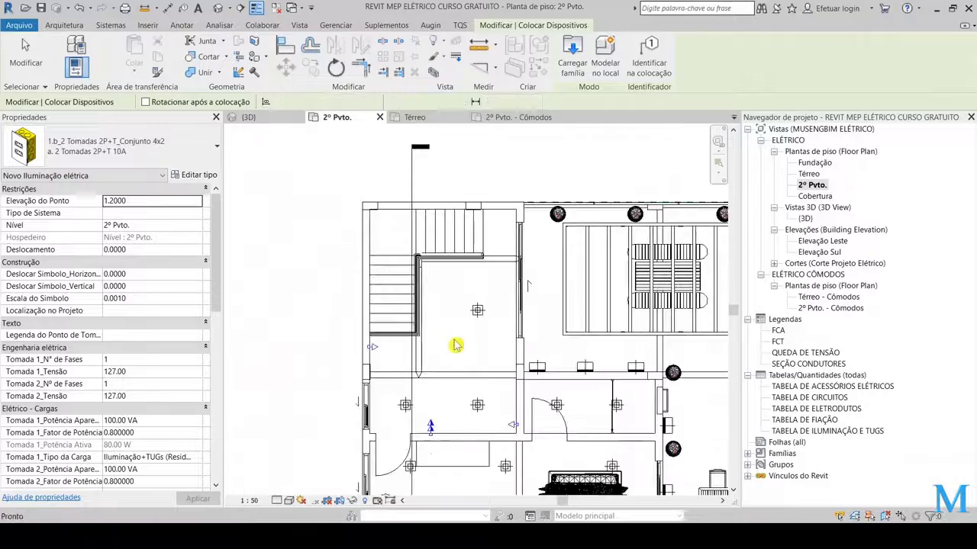
key(Escape)
key(Escape)
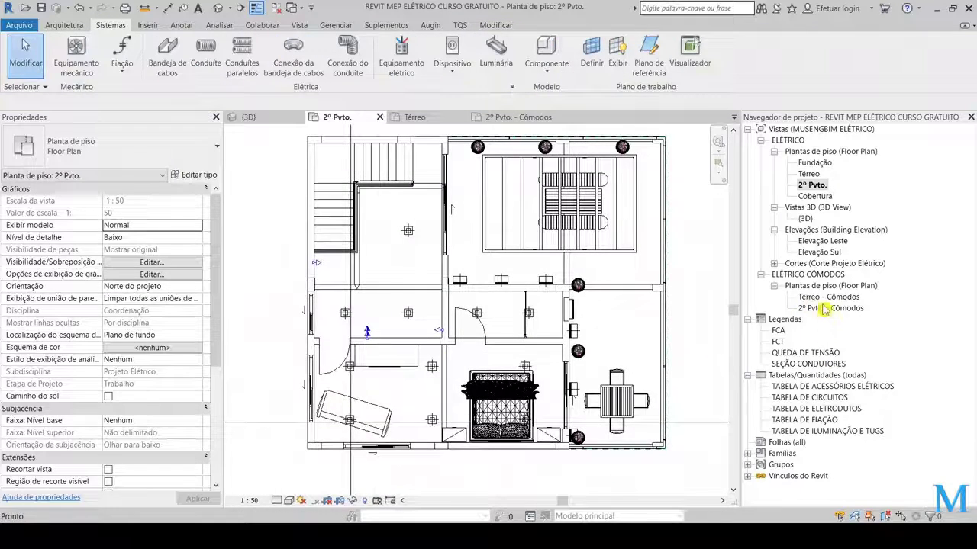
- Check the Suite tag in 2º Pvto. - Cômodos, then return to the 2º Pvto. plan
double_click(824, 308)
scroll(486, 347, down, 2)
scroll(486, 348, up, 2)
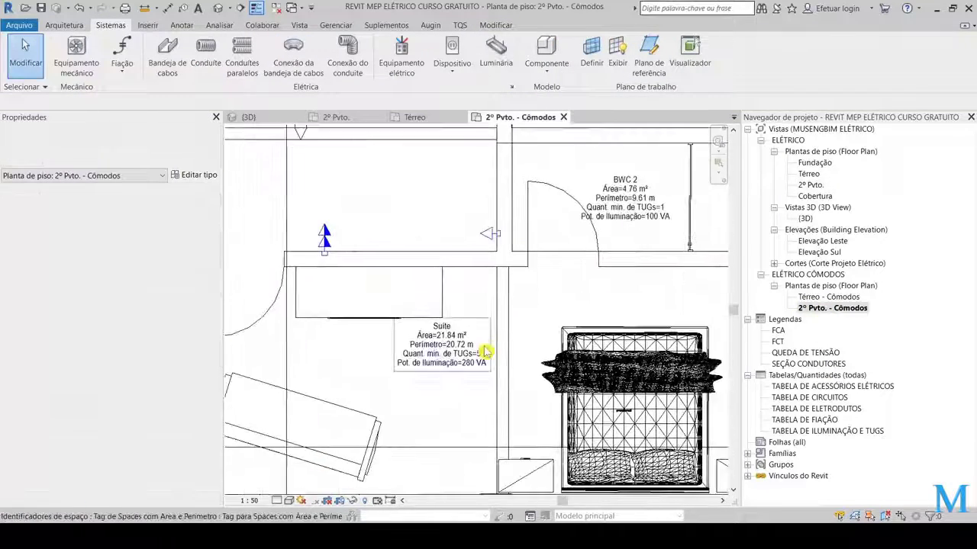
scroll(486, 348, up, 1)
double_click(817, 186)
- Place a double 2P+T 10A outlet at 1.2000 elevation beside the bed
scroll(448, 327, up, 2)
scroll(448, 326, up, 1)
click(452, 72)
click(481, 226)
scroll(560, 389, up, 2)
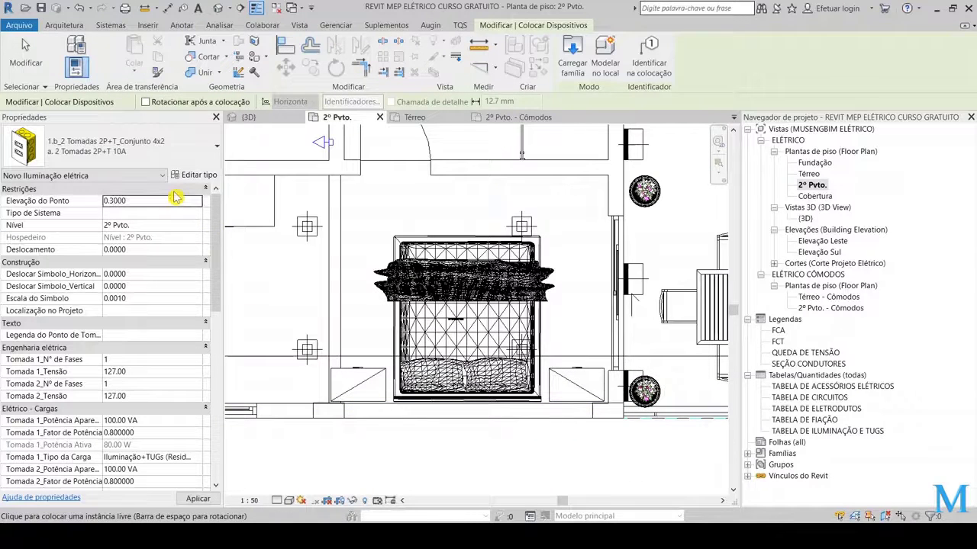
scroll(551, 385, up, 1)
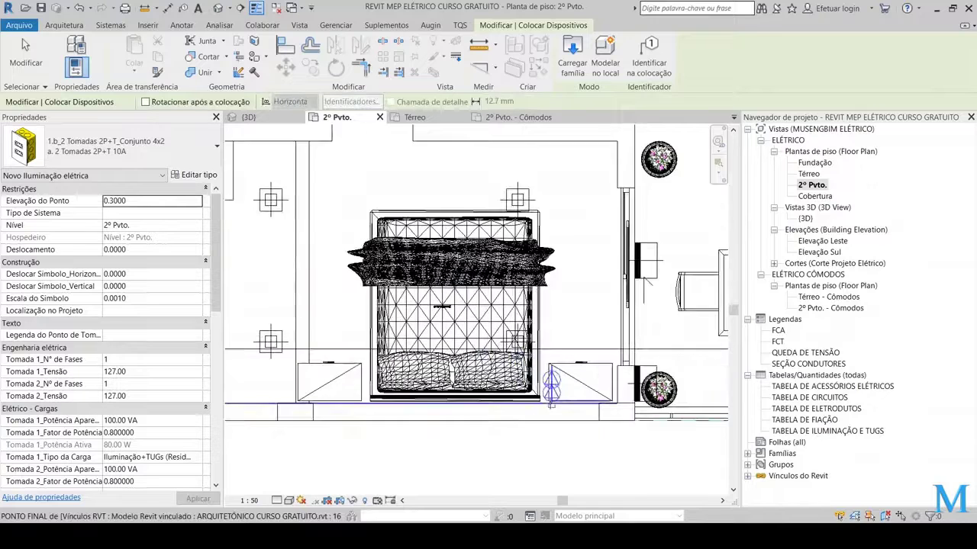
scroll(551, 385, up, 2)
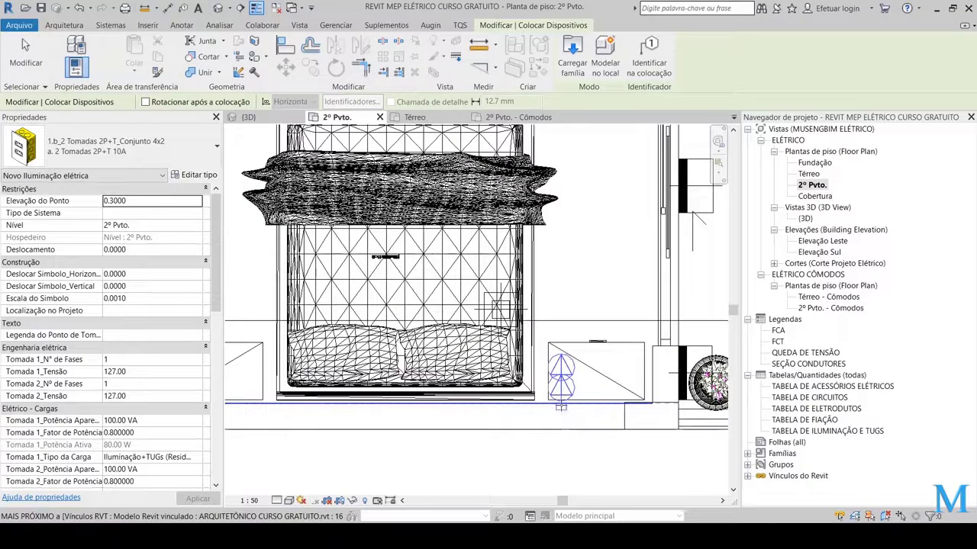
click(170, 203)
text(1.2000)
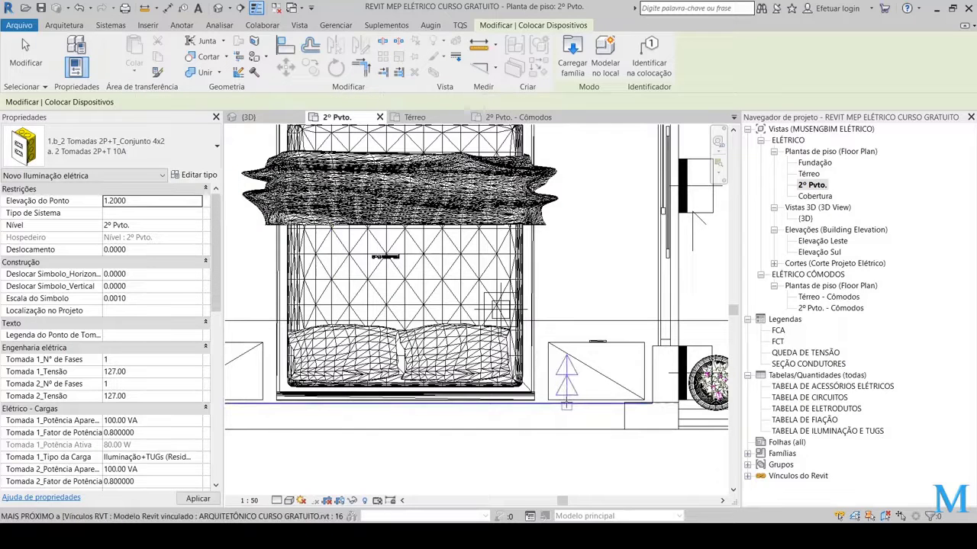
click(590, 405)
scroll(589, 401, down, 2)
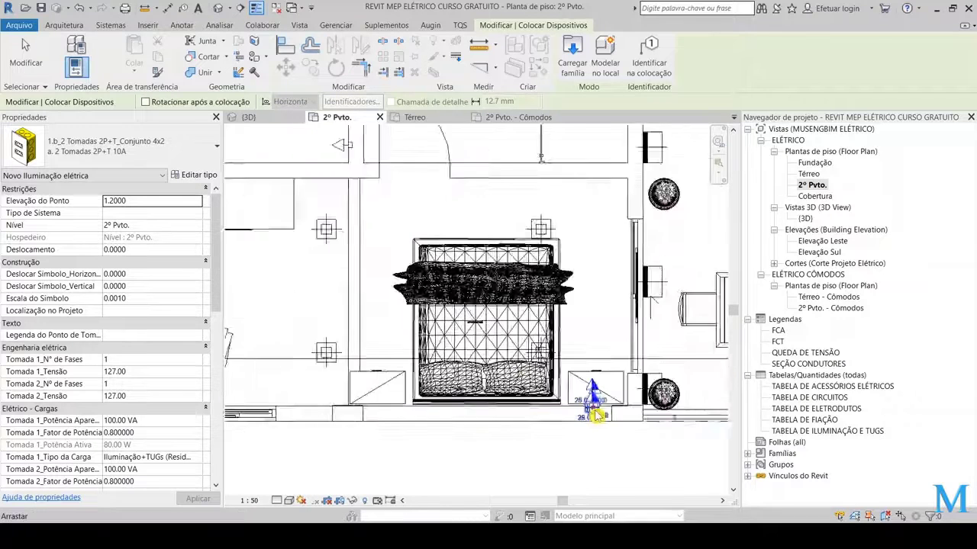
key(Escape)
key(Escape)
middle_drag(410, 404, 443, 404)
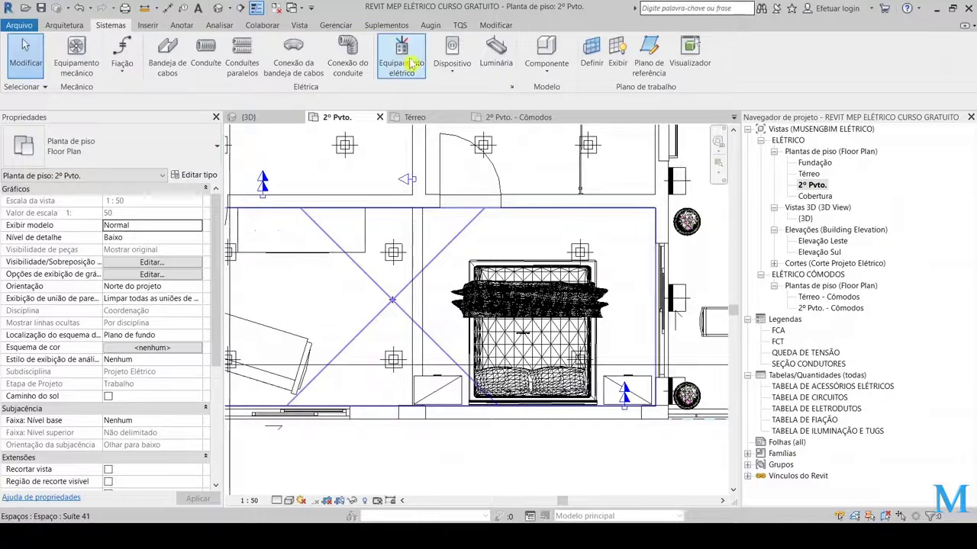
- Start an electrical device placement using the b.1 Paralelo + 1 Tomada 10A type
click(452, 71)
click(482, 77)
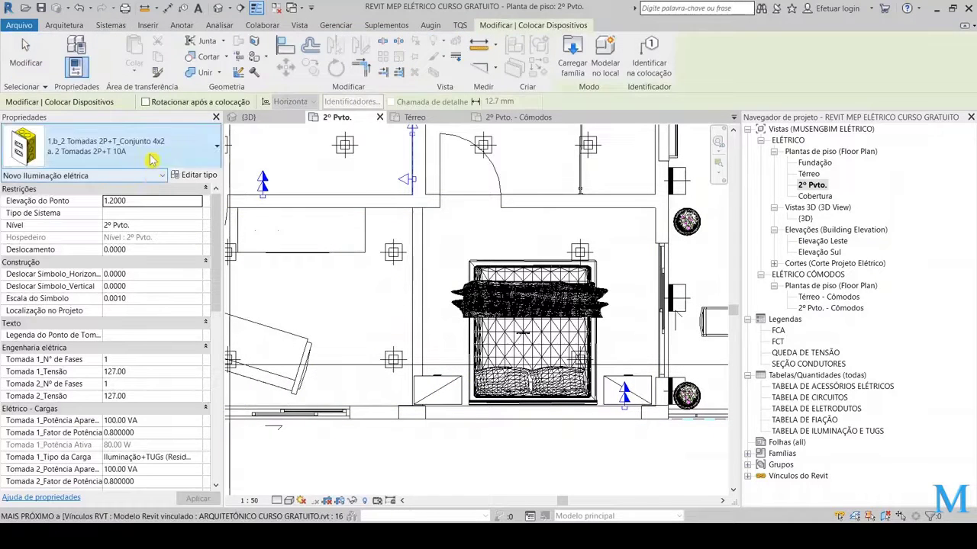
click(152, 160)
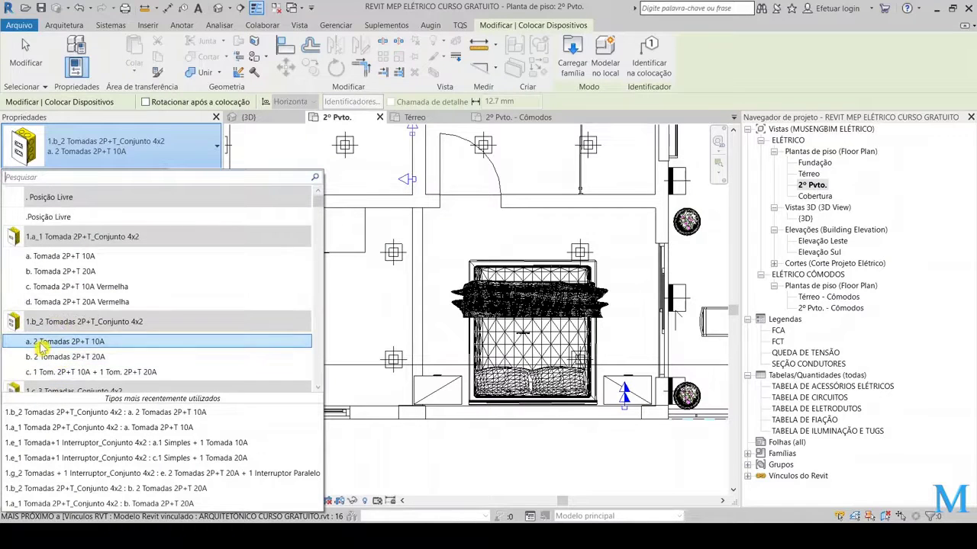
scroll(61, 343, down, 2)
scroll(65, 355, down, 3)
scroll(65, 357, down, 3)
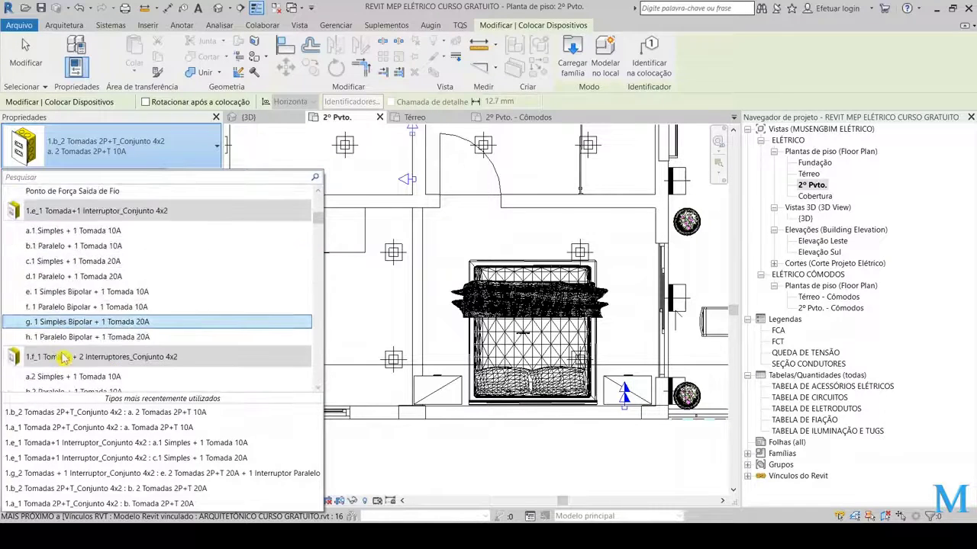
click(52, 239)
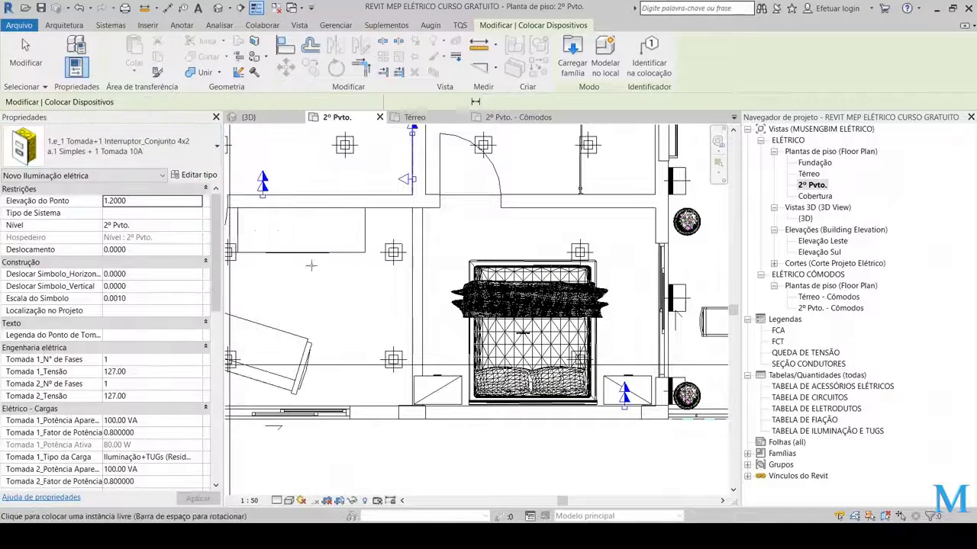
middle_drag(397, 229, 531, 271)
click(155, 155)
mouse_move(74, 246)
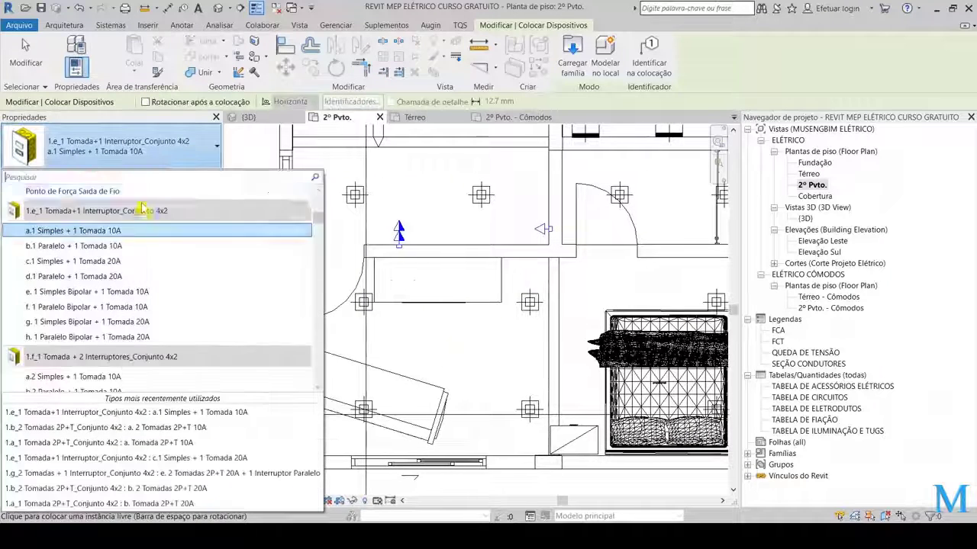
click(103, 254)
scroll(368, 261, up, 3)
scroll(369, 261, up, 1)
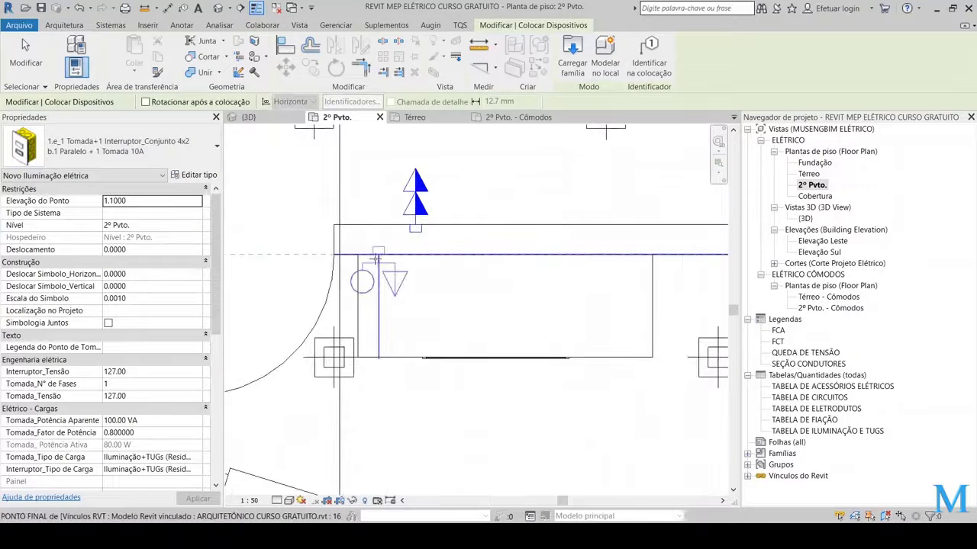
- Set the device's Elevação do Ponto to 1.2000
click(161, 200)
text(1.2000)
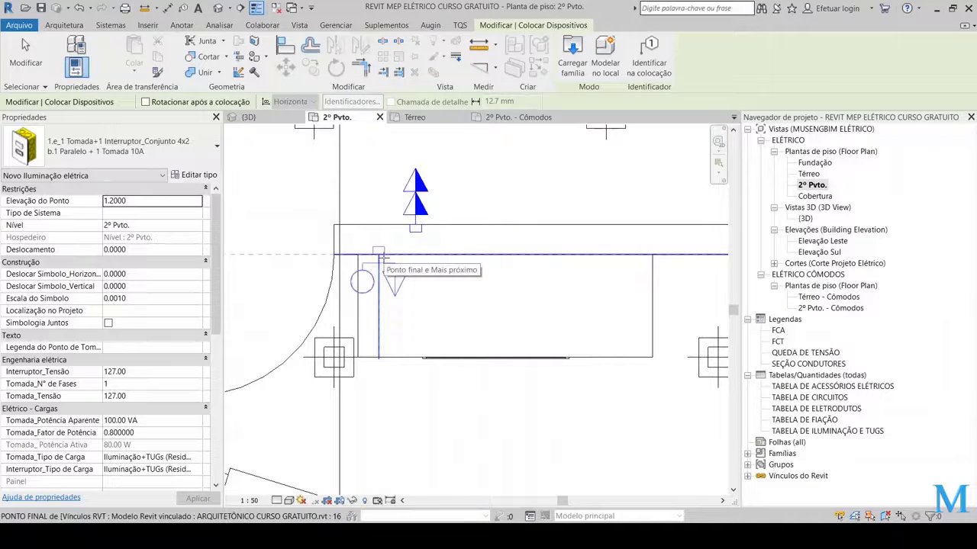
scroll(461, 303, down, 3)
scroll(409, 272, up, 3)
scroll(460, 333, up, 2)
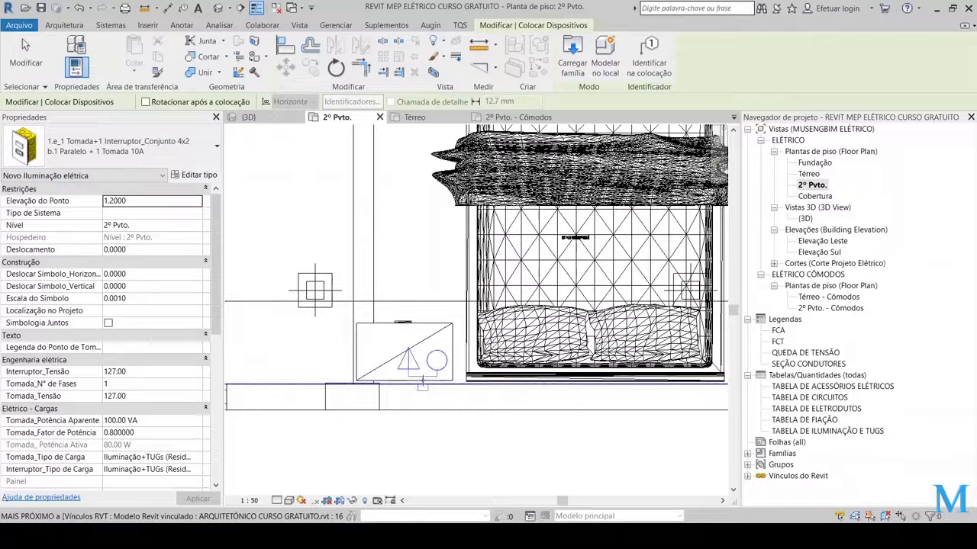
scroll(422, 382, up, 1)
scroll(424, 385, up, 1)
scroll(425, 384, down, 2)
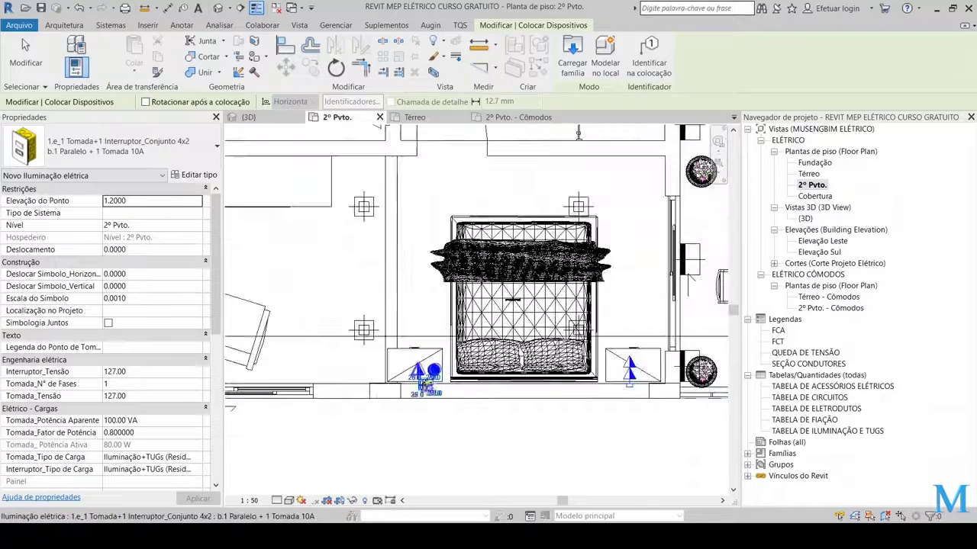
scroll(382, 344, down, 1)
scroll(510, 308, up, 2)
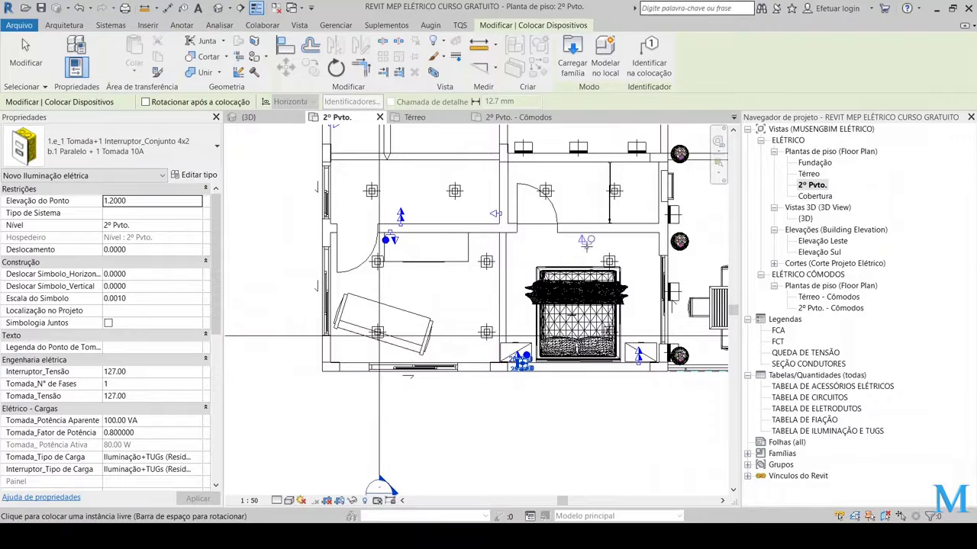
scroll(624, 233, up, 1)
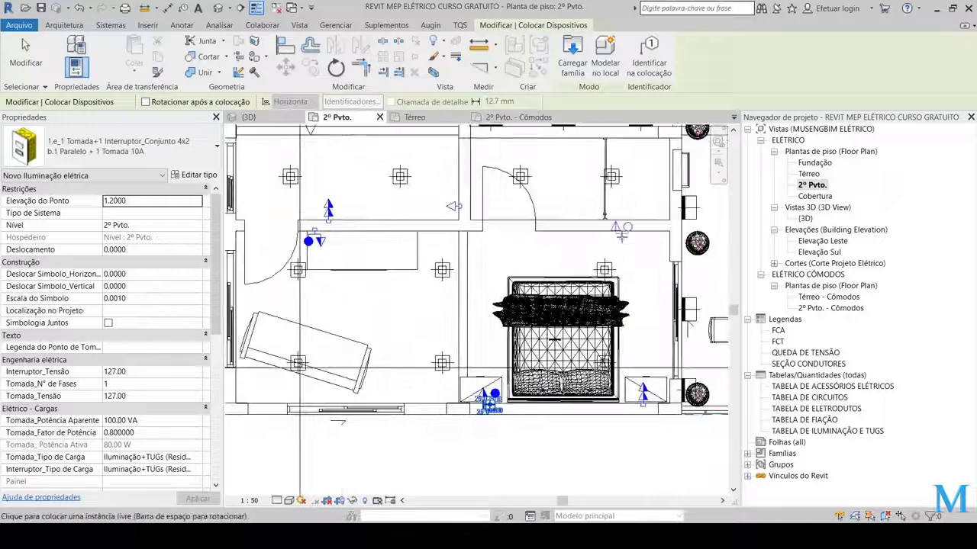
scroll(625, 232, up, 1)
scroll(620, 229, up, 1)
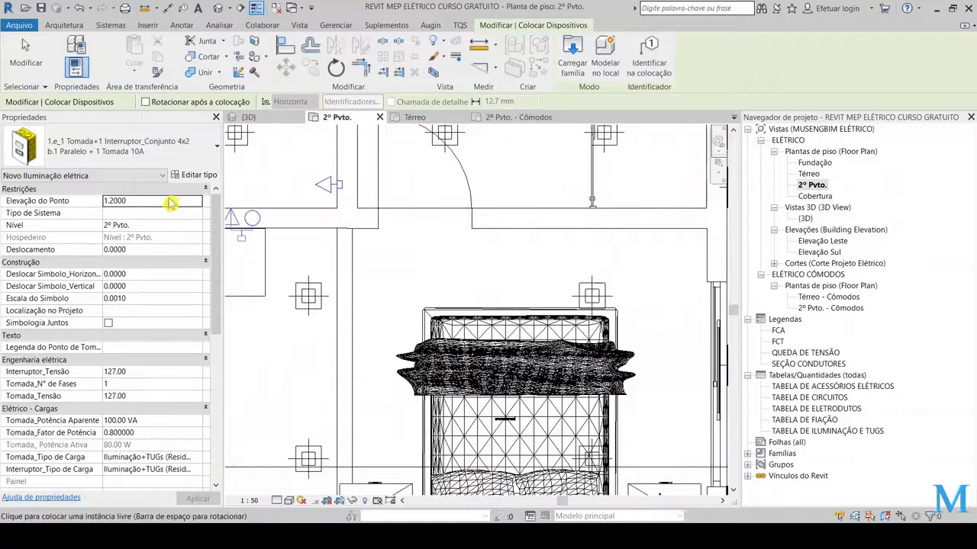
click(183, 156)
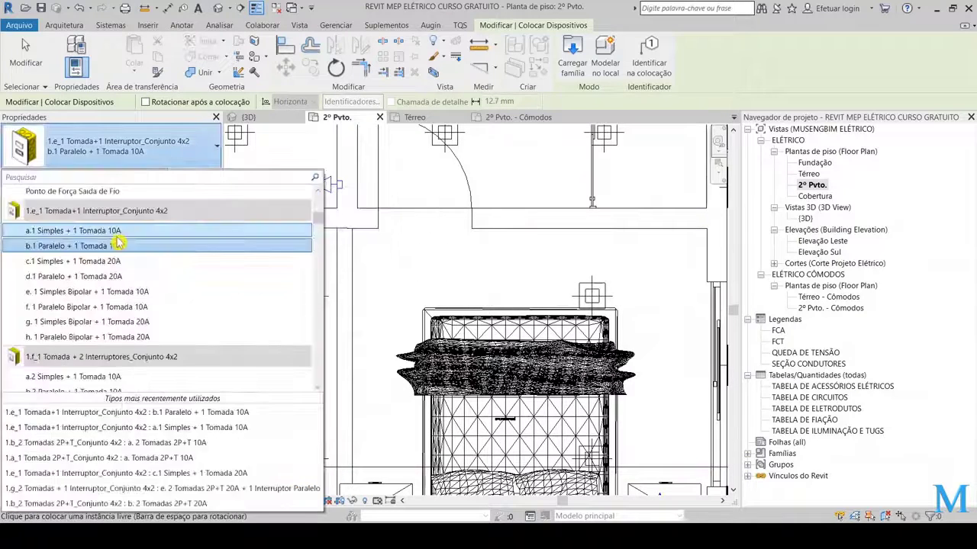
- Place an a. Tomada 2P+T 10A outlet on the bedroom's upper wall
scroll(106, 293, up, 2)
scroll(103, 294, up, 2)
scroll(95, 297, up, 2)
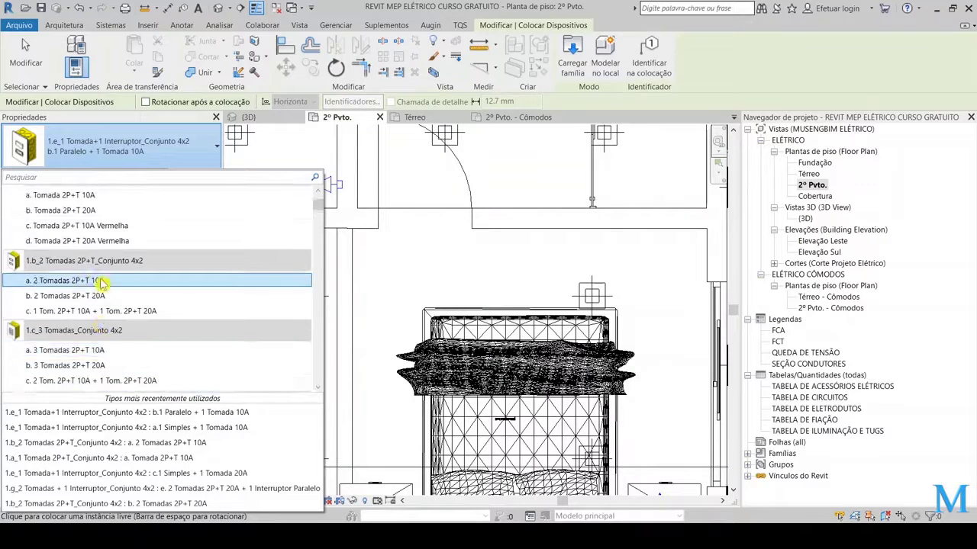
scroll(92, 286, up, 2)
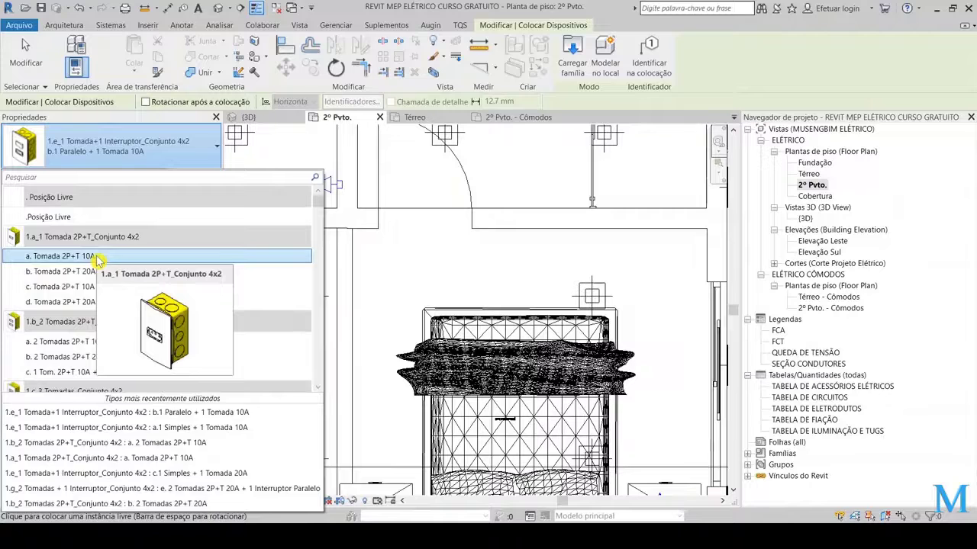
click(99, 260)
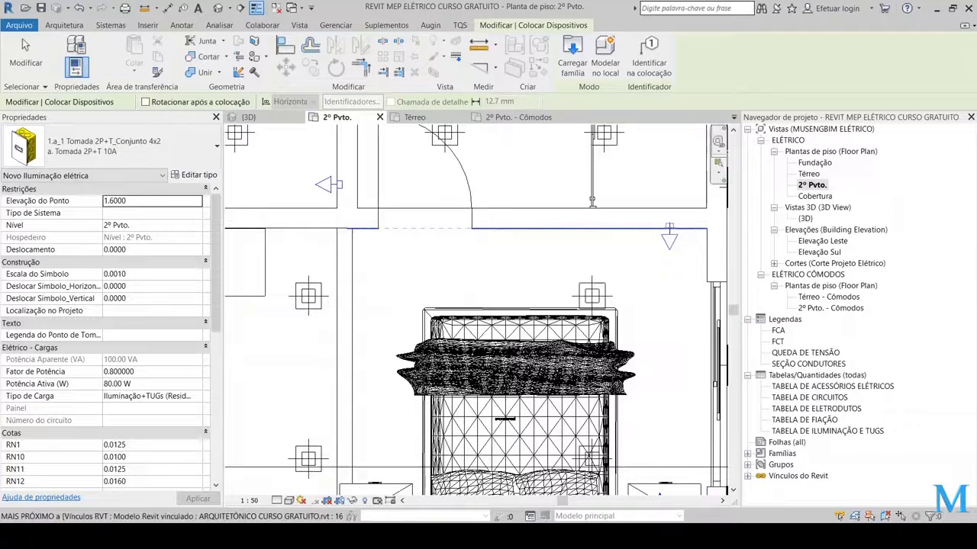
click(669, 246)
key(Escape)
key(Escape)
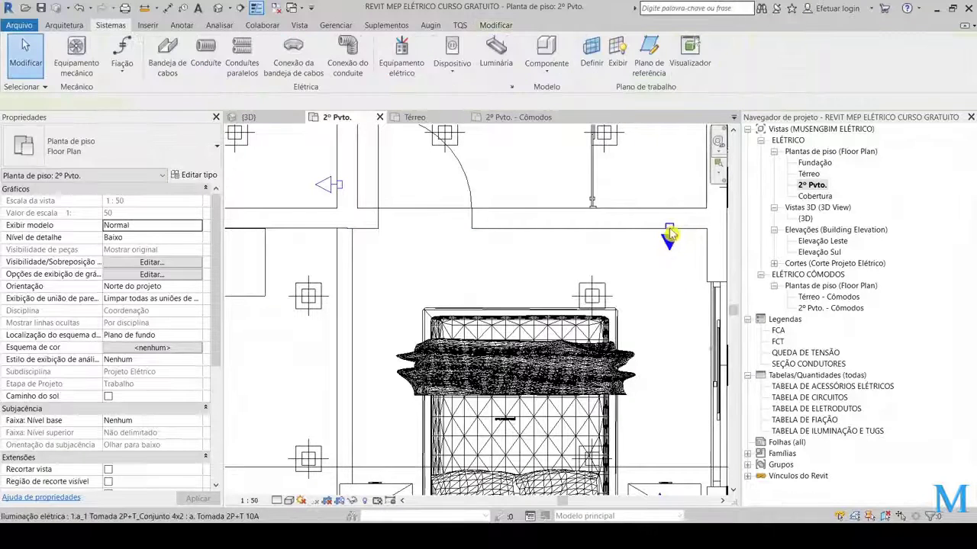
- Select the new outlet and adjust its Elevação do Ponto
click(669, 231)
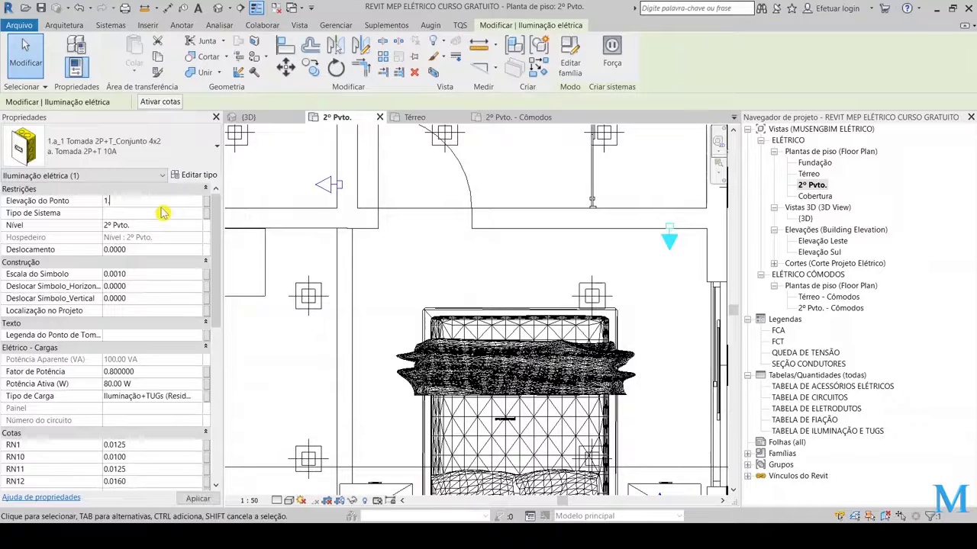
key(Escape)
scroll(665, 222, down, 3)
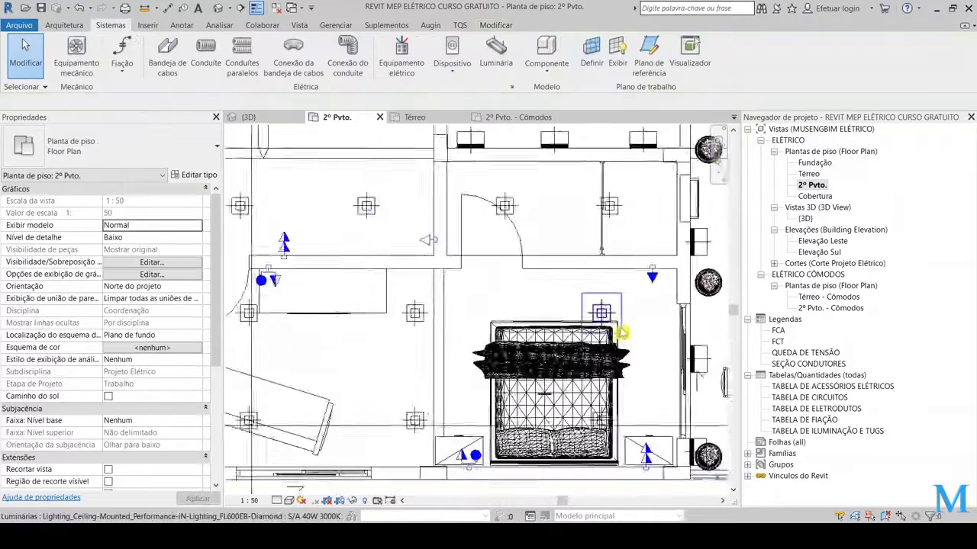
- Start placing an a.1 Simples + 1 Tomada 10A switch-and-outlet device
scroll(569, 273, up, 2)
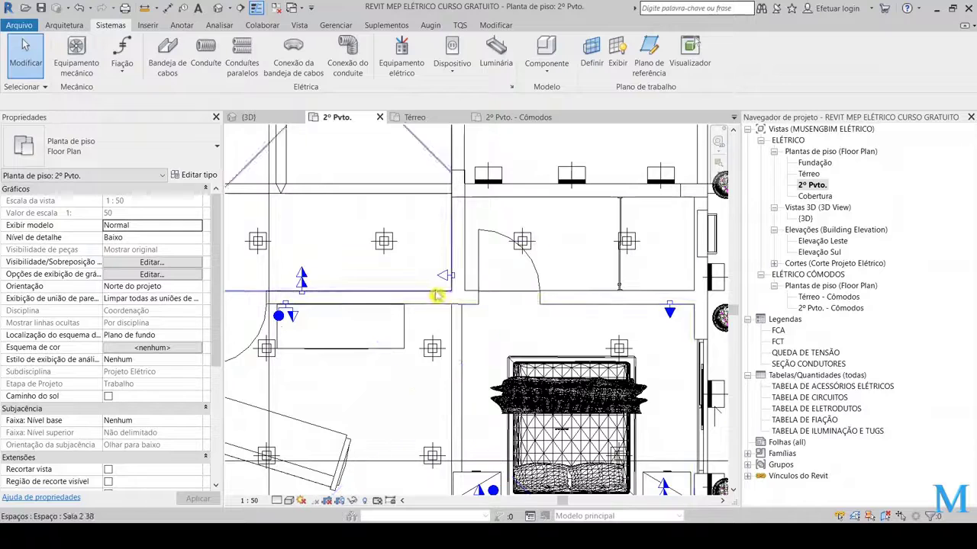
middle_drag(474, 350, 445, 342)
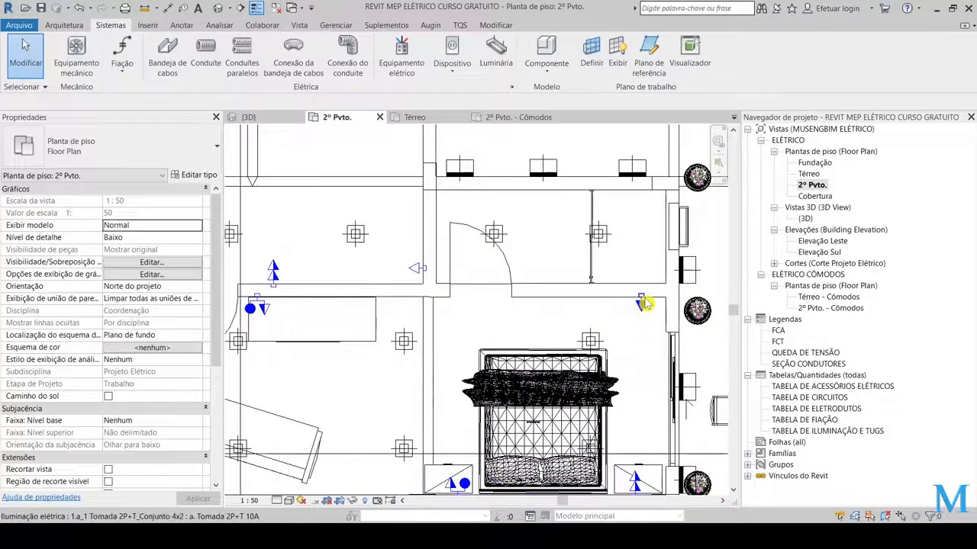
middle_drag(645, 304, 622, 309)
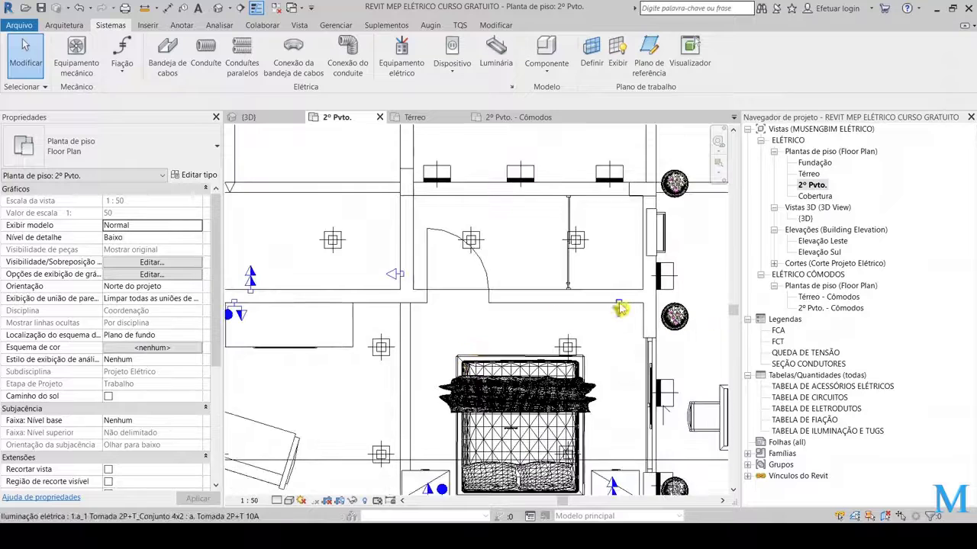
click(452, 65)
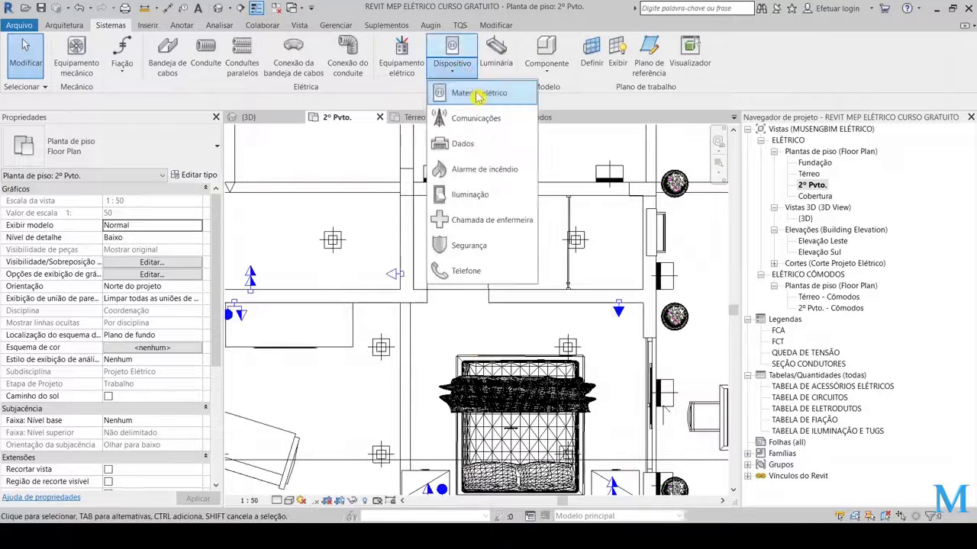
click(478, 95)
click(114, 145)
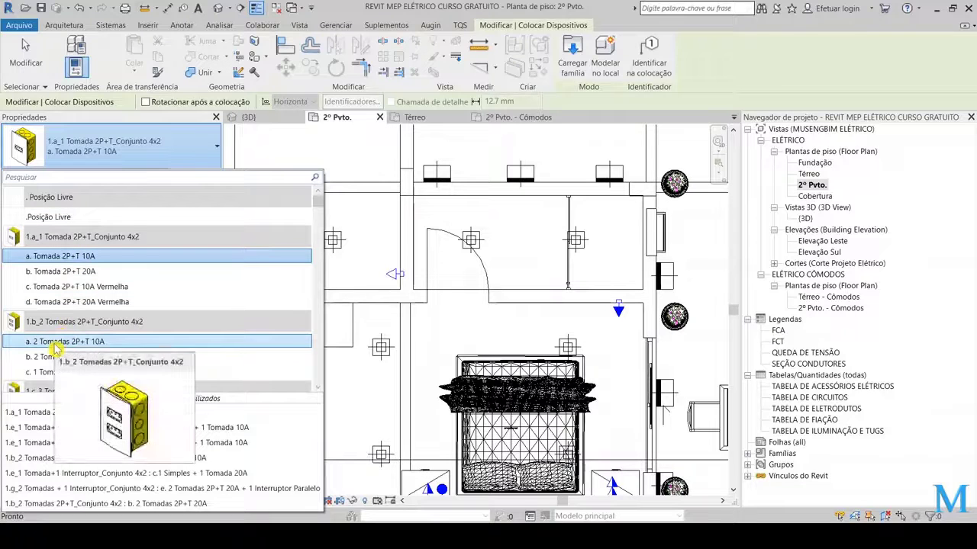
scroll(58, 347, down, 2)
scroll(72, 351, down, 2)
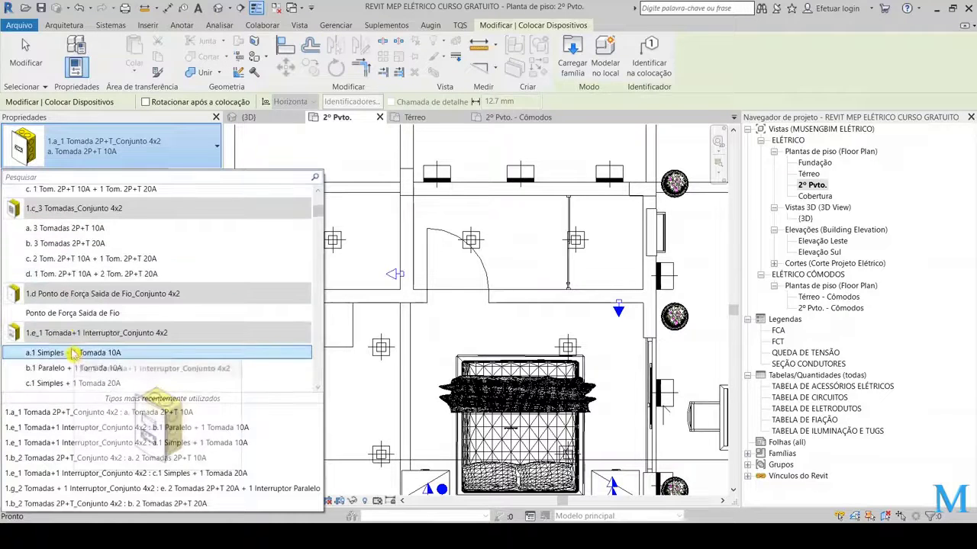
click(71, 353)
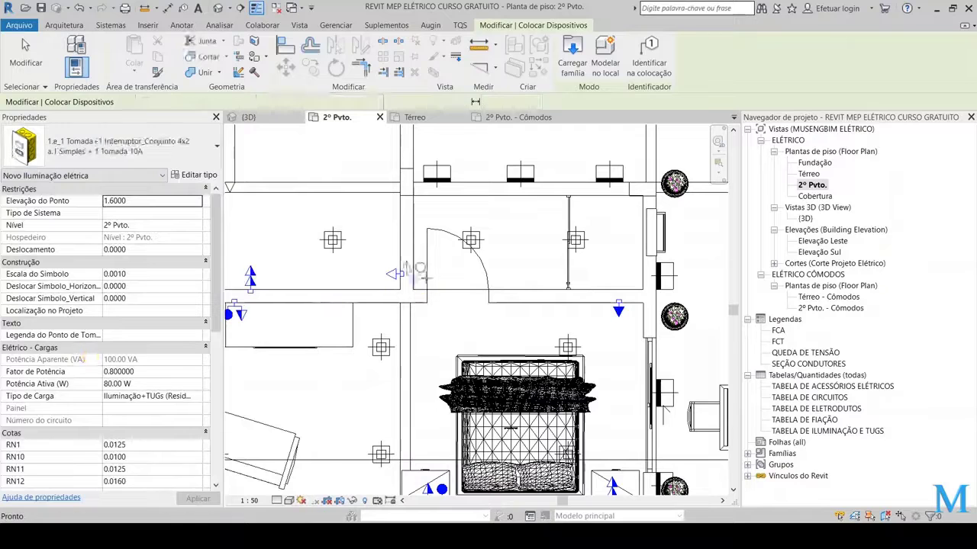
- Set its elevation to 1.2000 and place it beside the small room's door
click(142, 201)
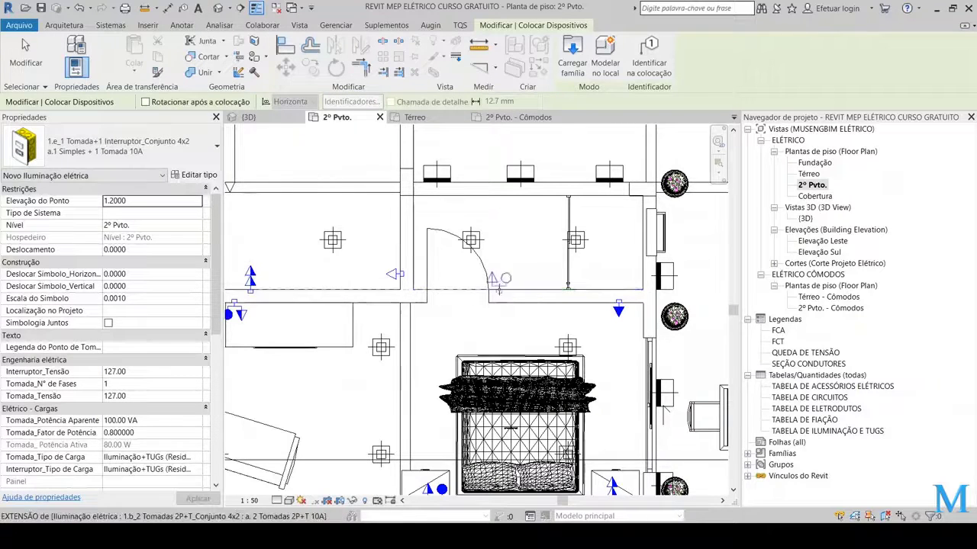
scroll(500, 299, up, 3)
scroll(513, 300, down, 3)
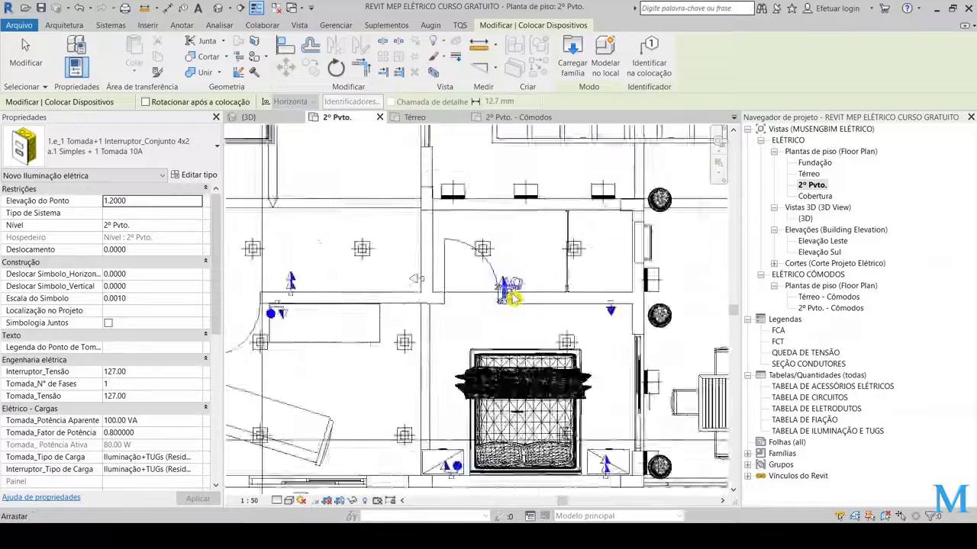
click(517, 280)
key(Escape)
key(Escape)
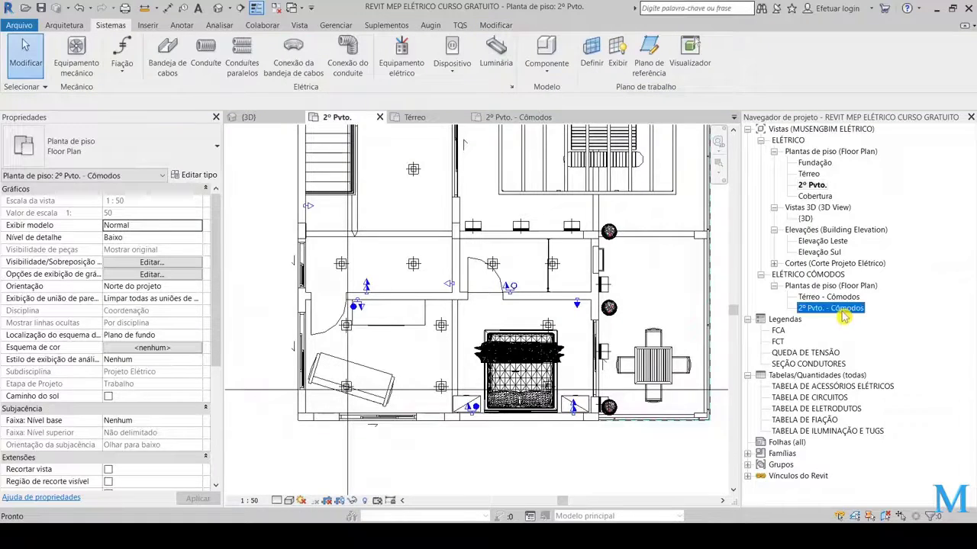
- Review the 2º Pvto. - Cômodos view and return to the 2º Pvto. floor plan
double_click(839, 308)
scroll(473, 286, down, 4)
scroll(496, 268, up, 2)
scroll(496, 269, up, 3)
scroll(514, 252, up, 2)
scroll(567, 235, down, 2)
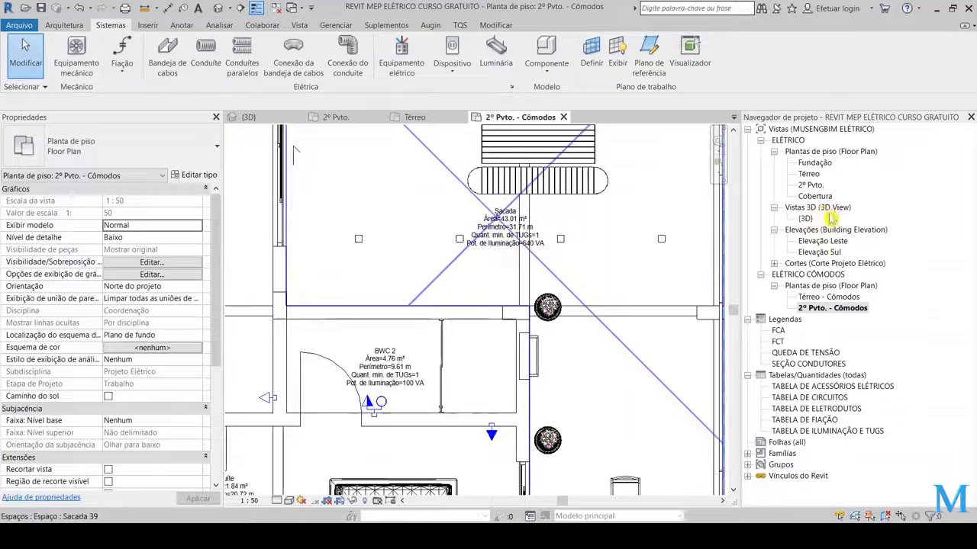
double_click(810, 185)
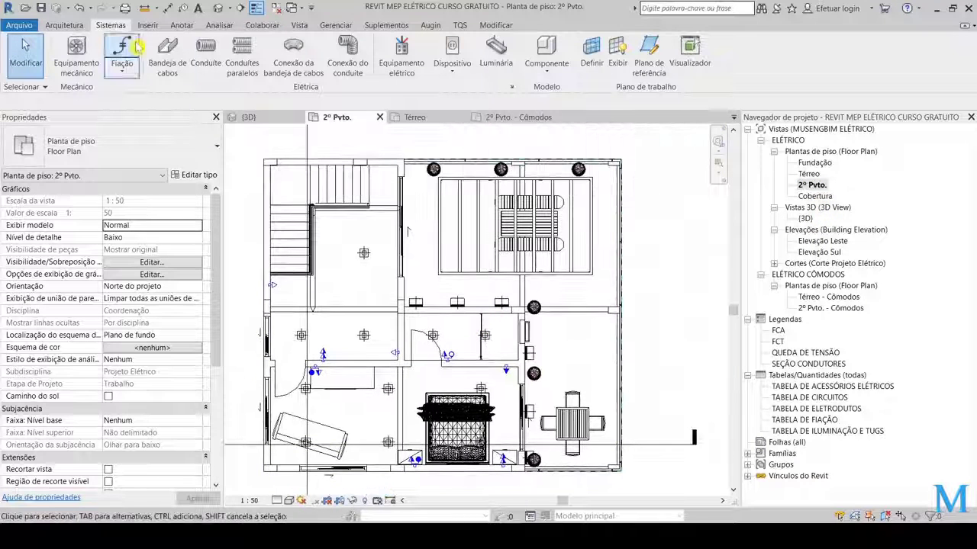
- Start placing a device of type 1.a_1 Tomada 2P+T_Conjunto 4x2 : a. Tomada 2P+T 10A
click(457, 71)
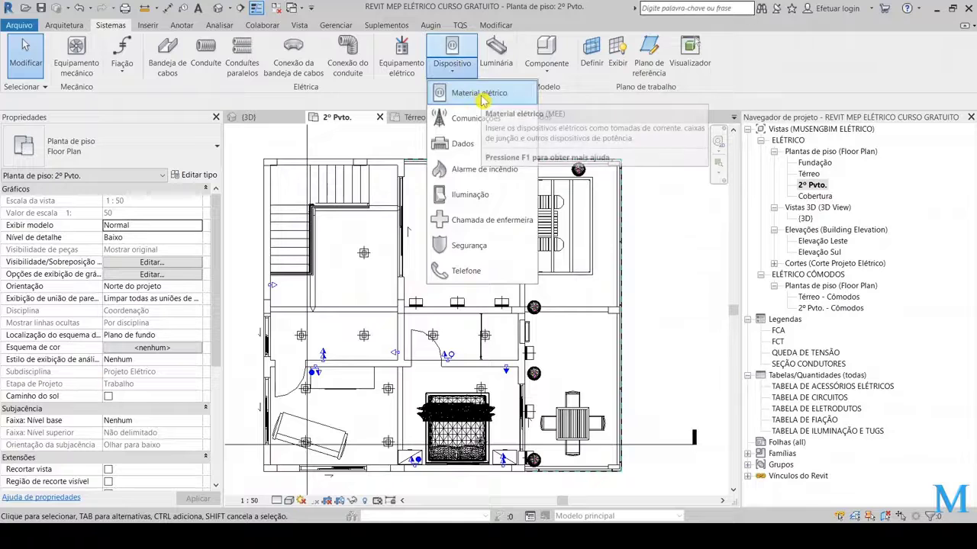
click(481, 94)
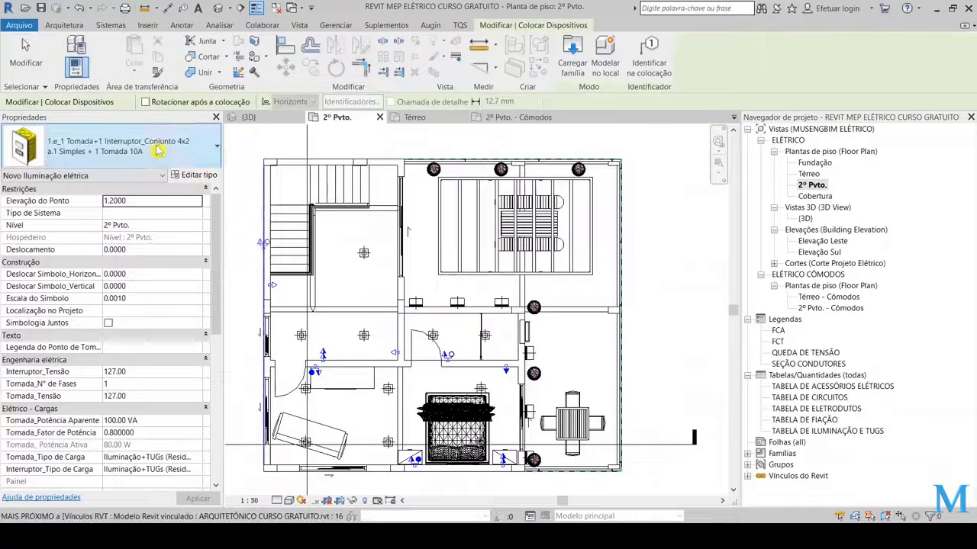
click(160, 151)
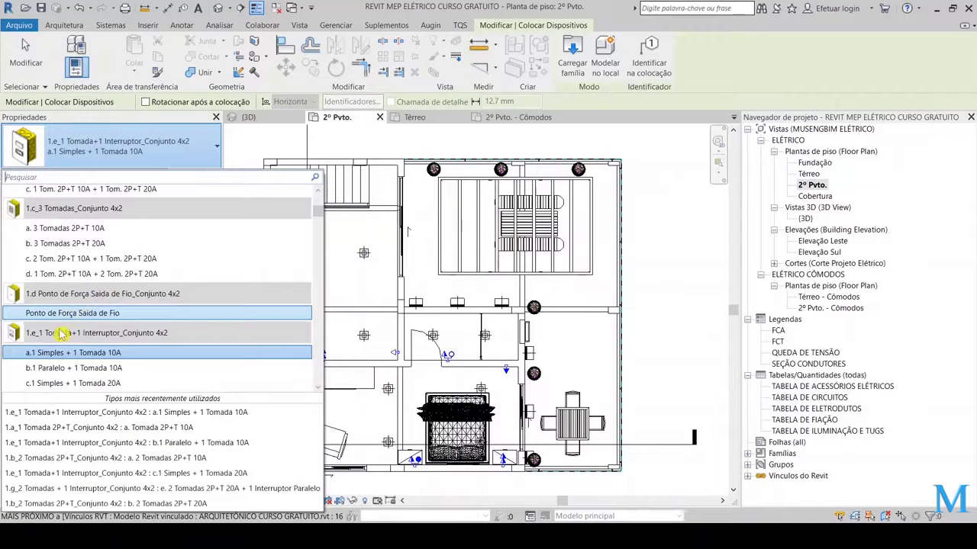
scroll(65, 305, up, 2)
scroll(68, 252, up, 2)
scroll(65, 267, up, 1)
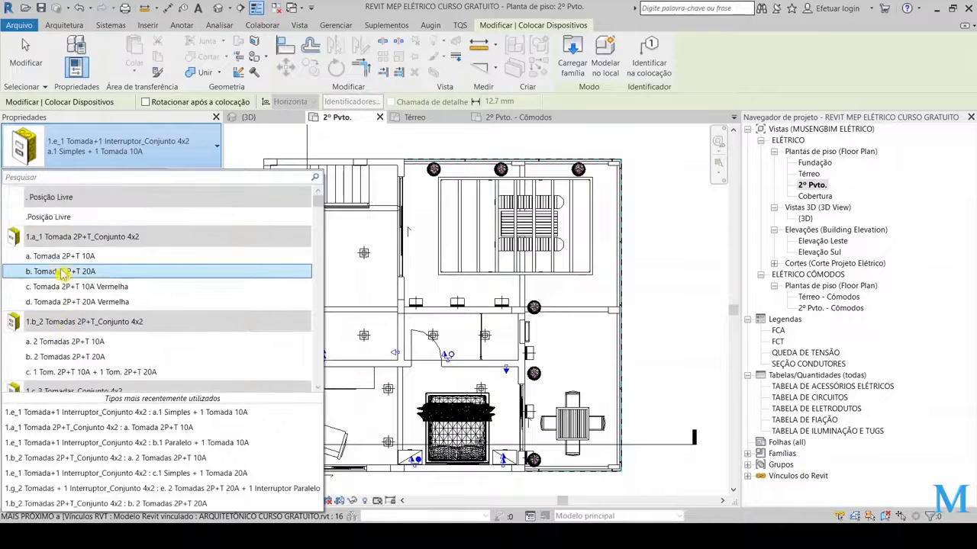
click(68, 261)
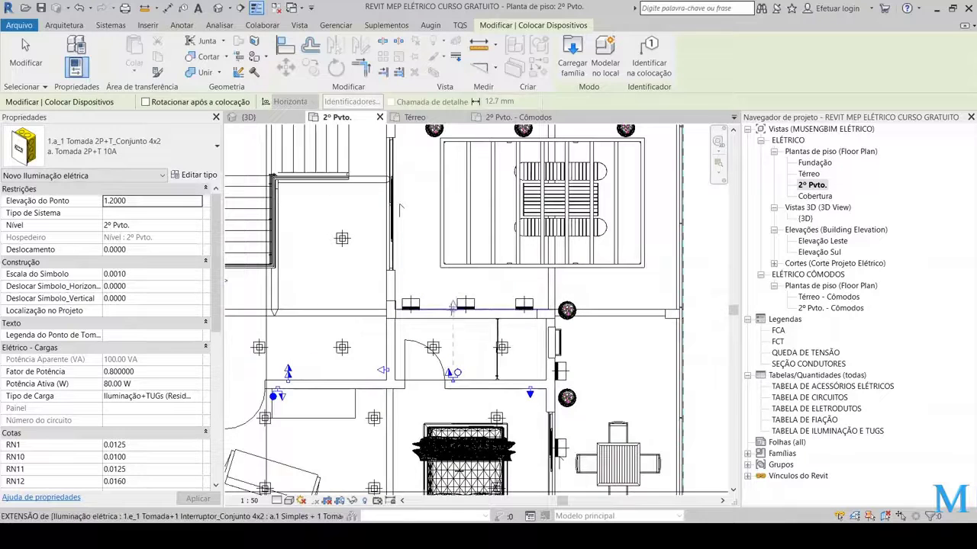
- Zoom to the suite hallway wall and place the 2P+T 10A outlet beside the potted plant
middle_drag(432, 297, 400, 267)
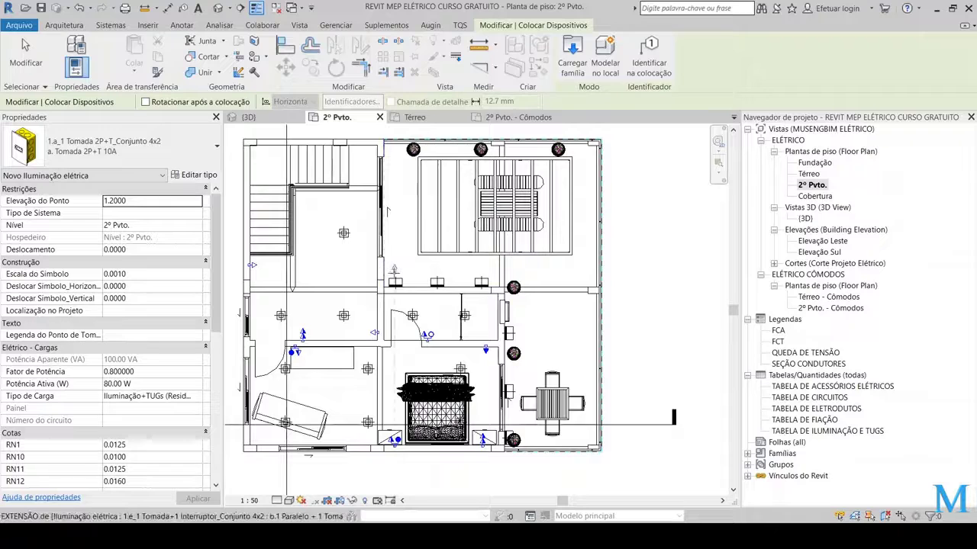
scroll(394, 269, up, 2)
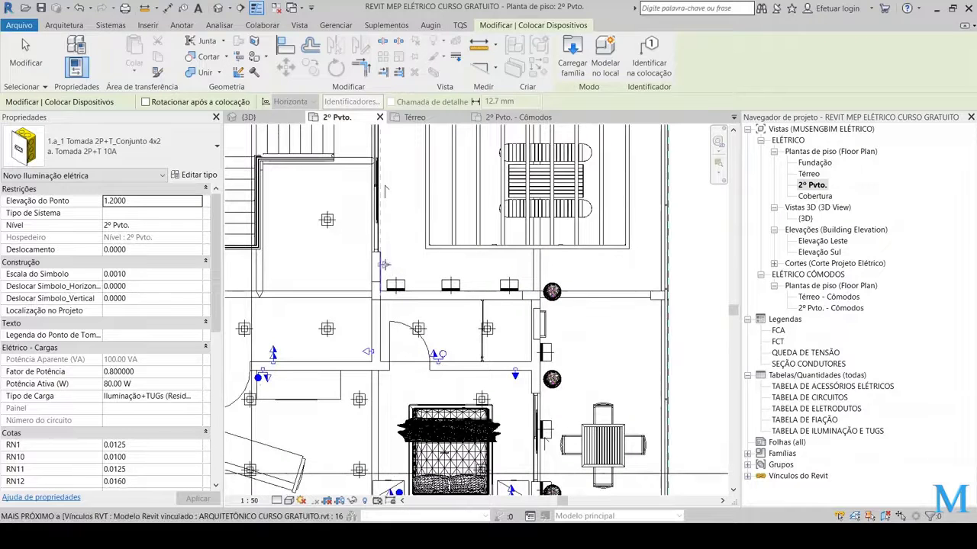
scroll(389, 264, up, 2)
scroll(386, 263, up, 2)
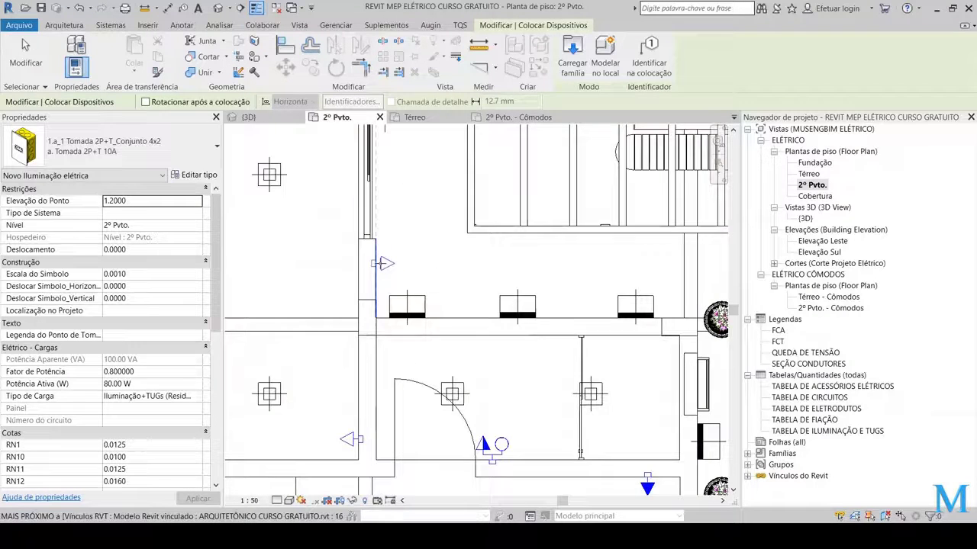
scroll(383, 263, up, 1)
scroll(383, 264, up, 1)
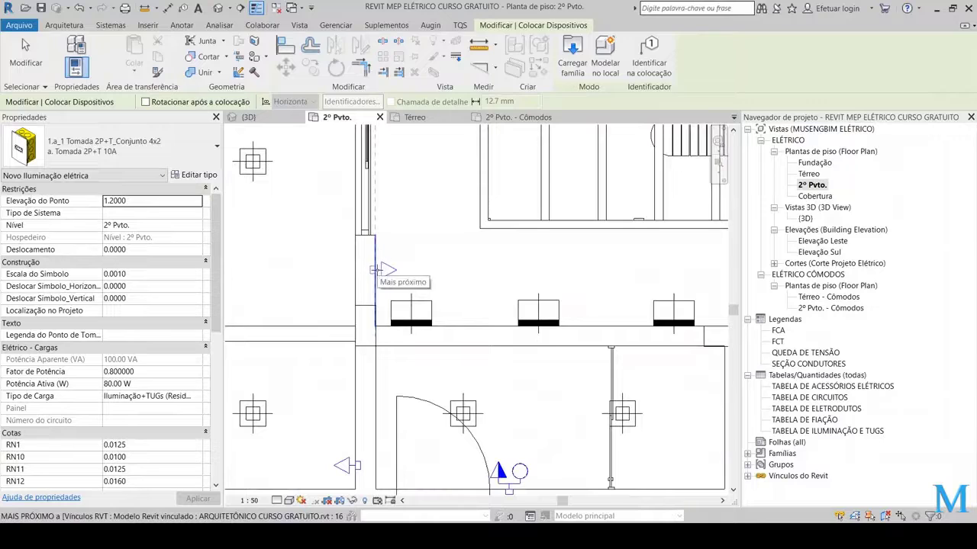
scroll(385, 271, down, 3)
scroll(510, 329, up, 2)
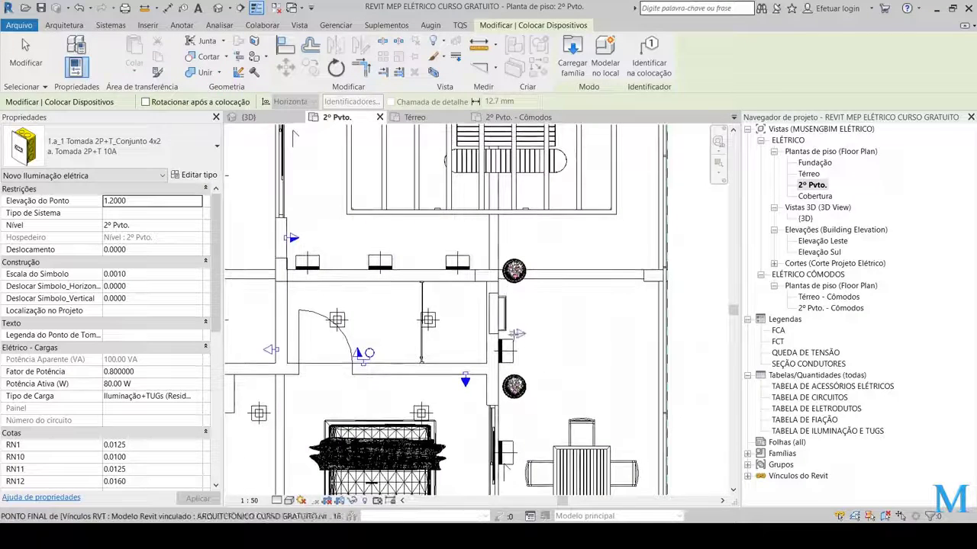
scroll(509, 329, up, 2)
scroll(460, 329, up, 1)
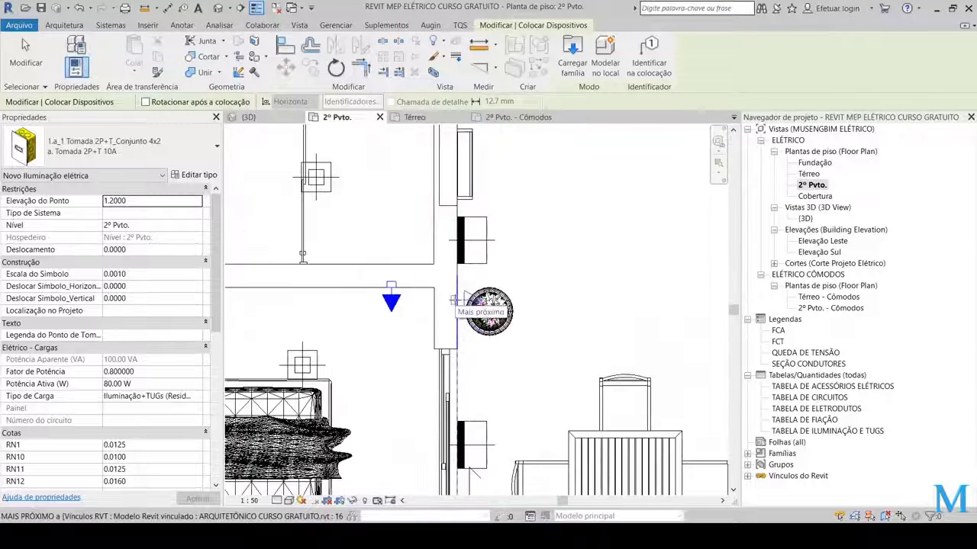
scroll(453, 300, down, 2)
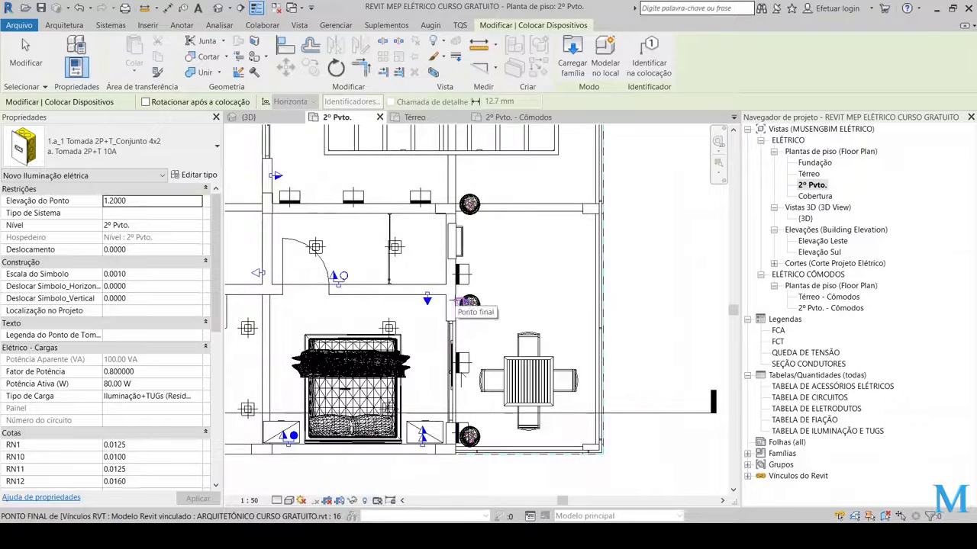
scroll(461, 301, up, 2)
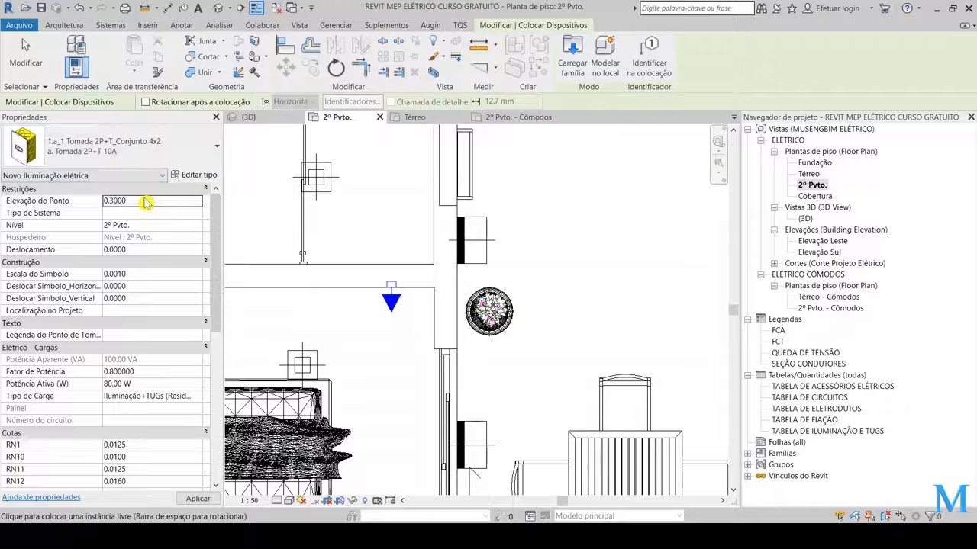
scroll(458, 330, up, 1)
click(458, 336)
scroll(489, 336, down, 2)
- Finish socket placement and centre the suite bedroom in the view
key(Escape)
scroll(521, 332, down, 1)
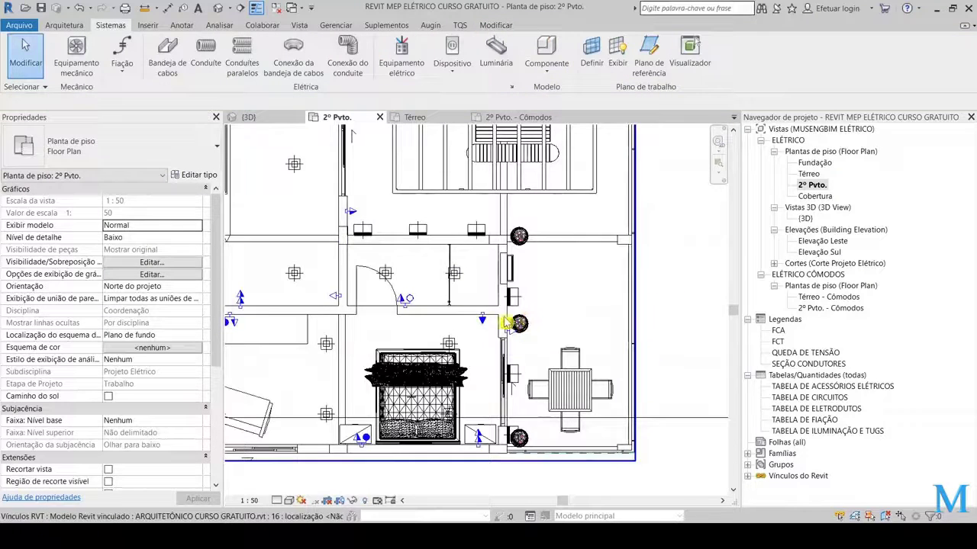
scroll(521, 332, down, 1)
scroll(526, 313, down, 1)
scroll(532, 288, down, 1)
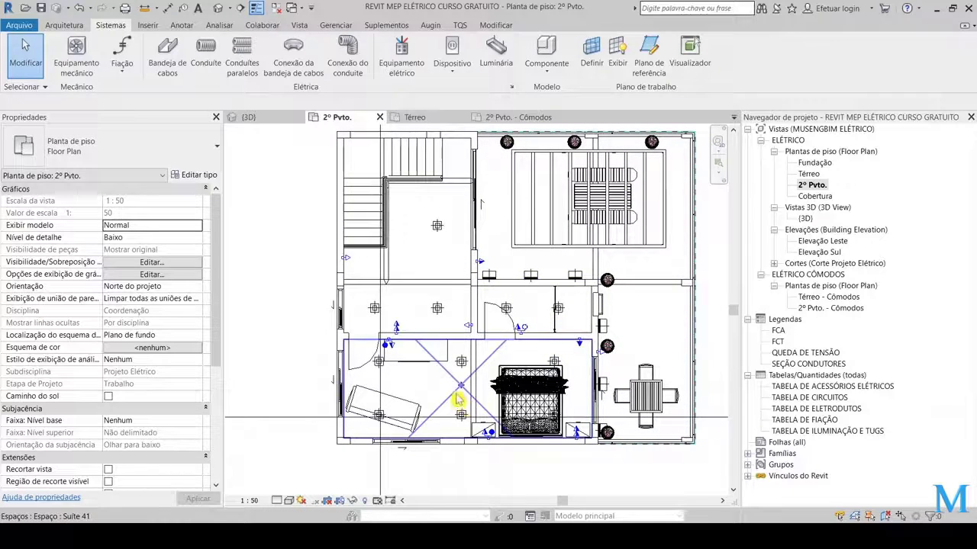
scroll(466, 389, up, 1)
scroll(488, 374, up, 1)
scroll(511, 358, up, 1)
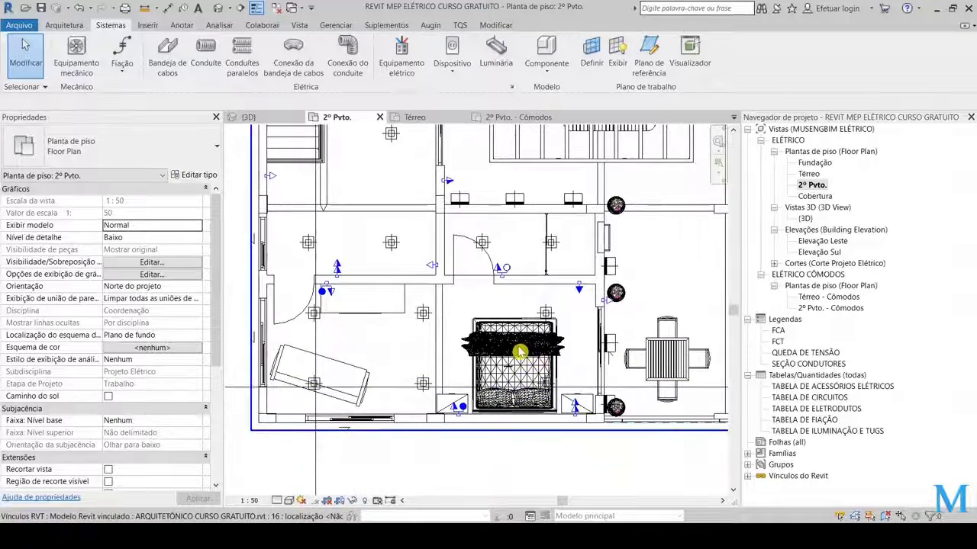
scroll(520, 350, up, 2)
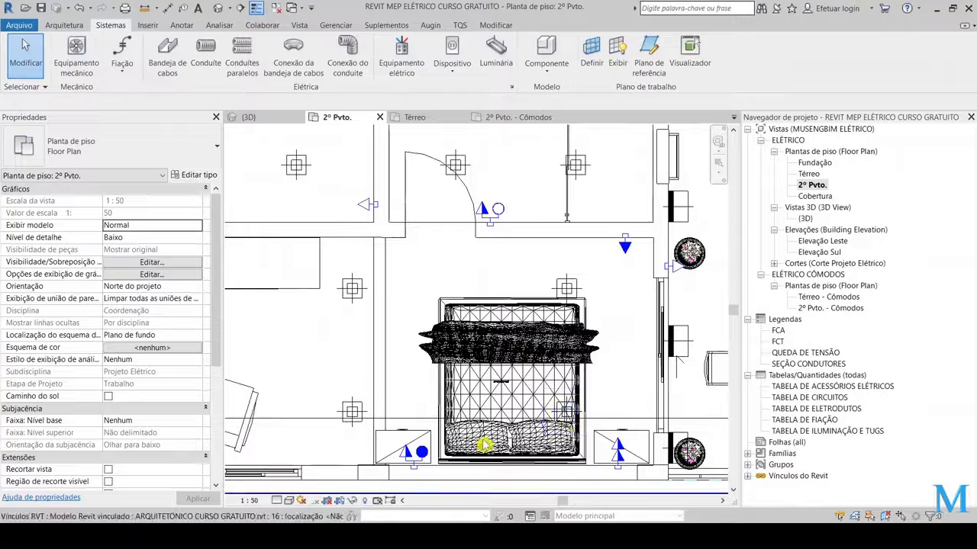
scroll(485, 439, down, 1)
scroll(465, 426, down, 1)
scroll(451, 416, down, 1)
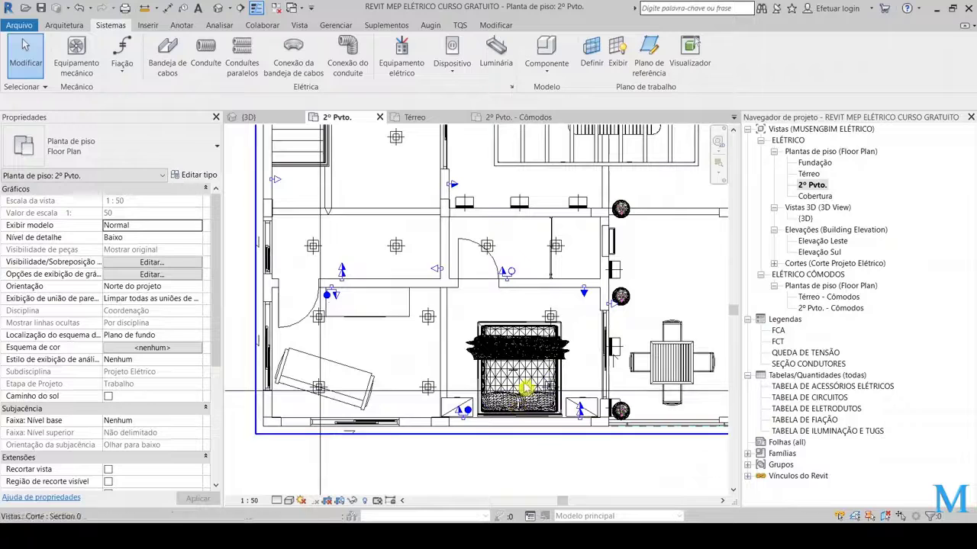
middle_drag(534, 378, 564, 359)
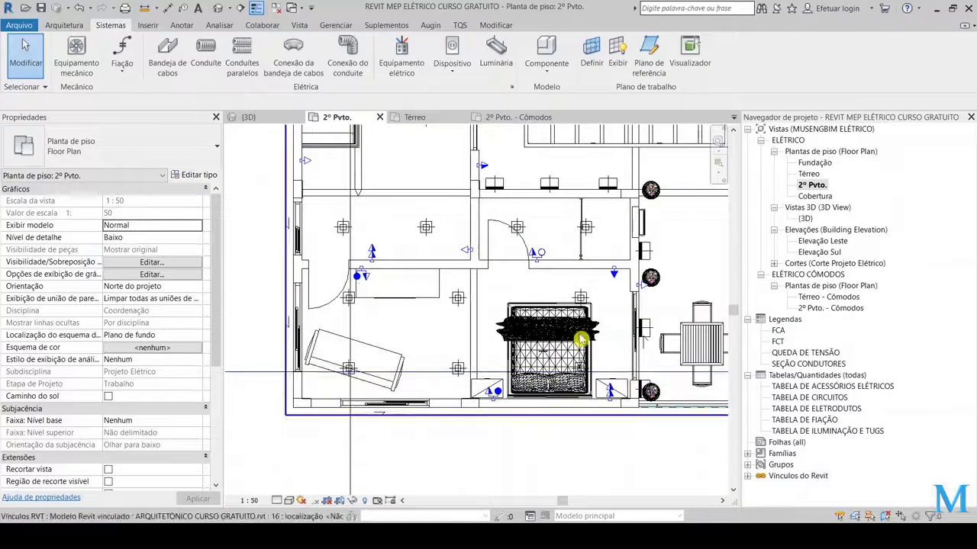
scroll(584, 336, up, 3)
scroll(583, 340, up, 2)
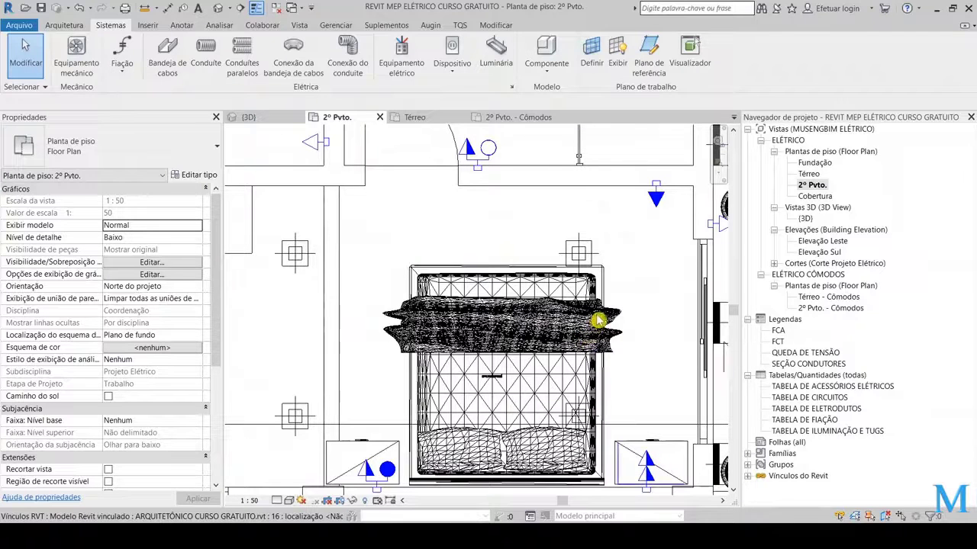
- Check the bed in the linked architectural model, then open the Térreo ground-floor plan
click(603, 312)
key(Escape)
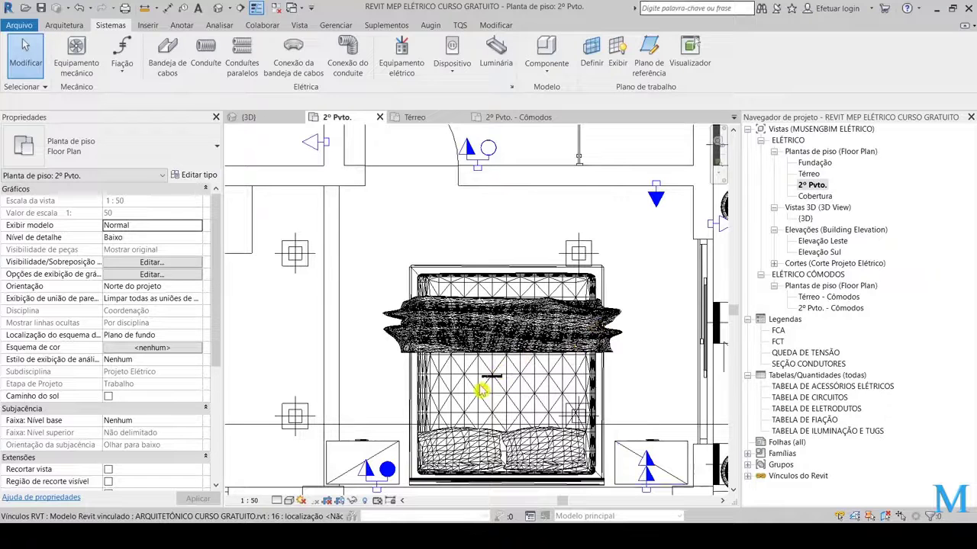
click(433, 448)
key(Escape)
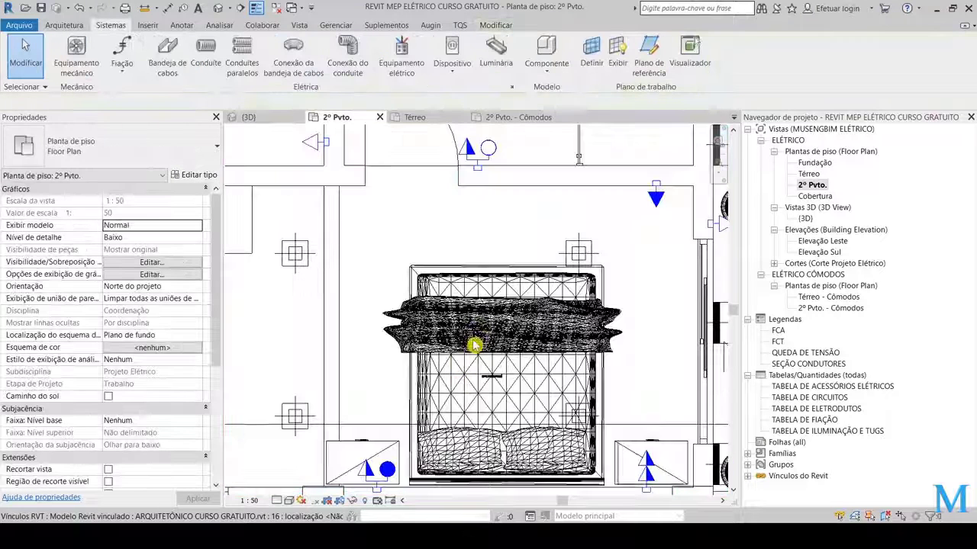
click(415, 380)
key(Escape)
double_click(809, 174)
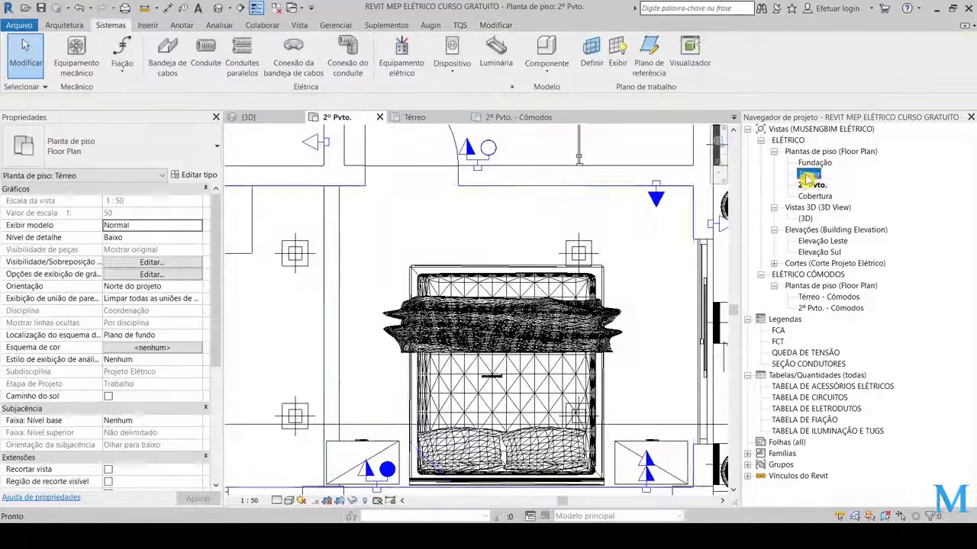
scroll(419, 369, down, 2)
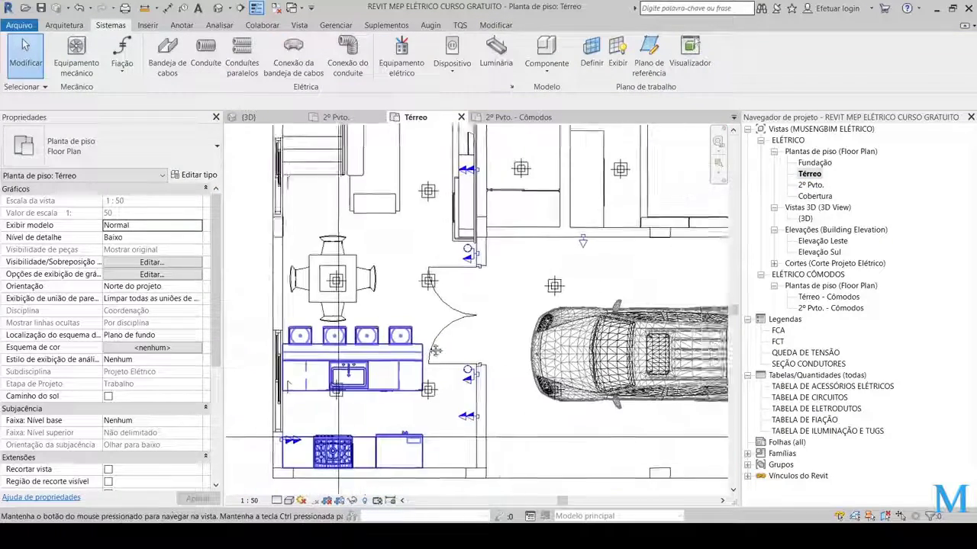
click(470, 364)
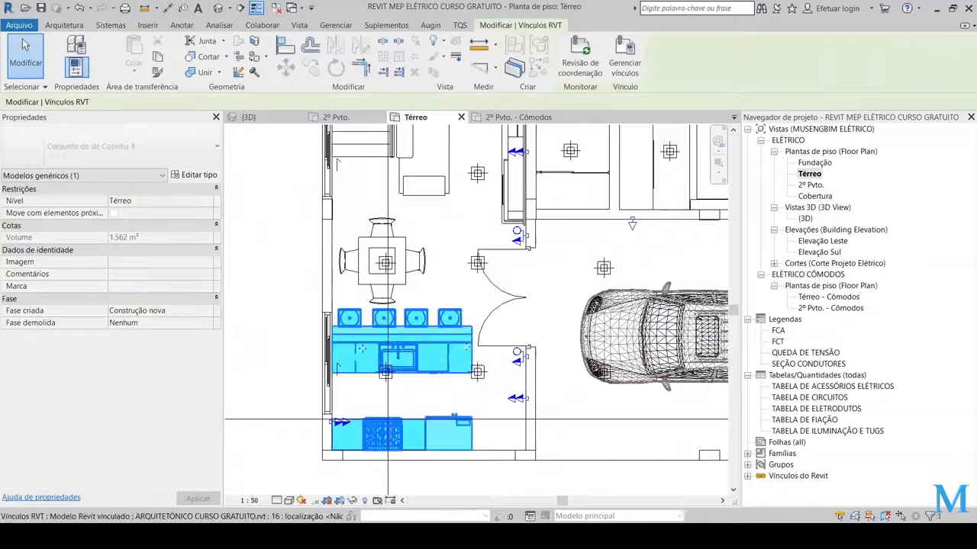
key(Escape)
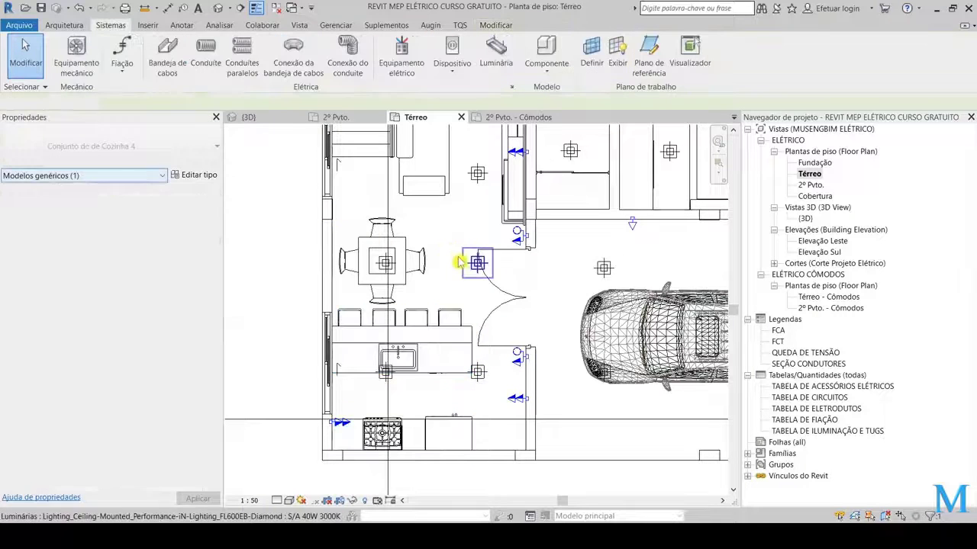
click(419, 266)
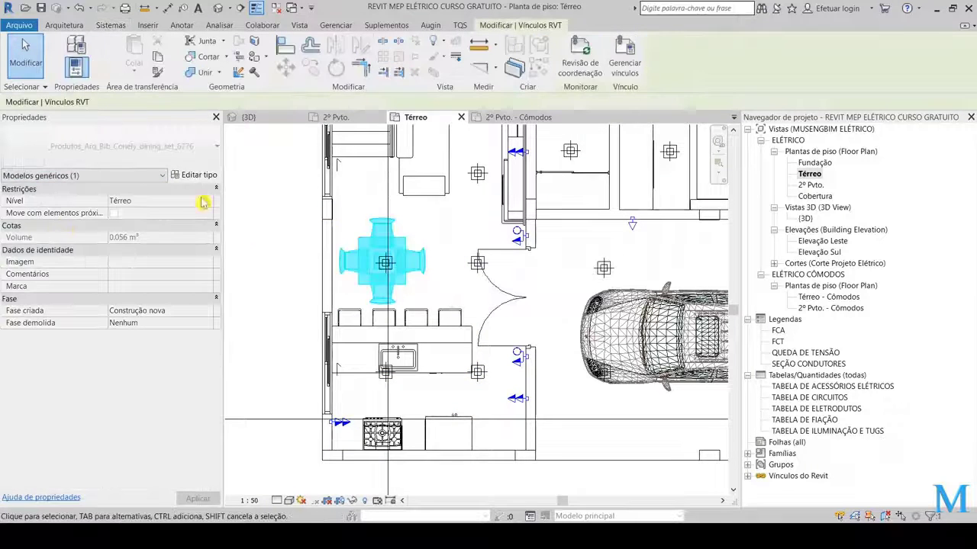
middle_drag(419, 266, 388, 328)
key(Escape)
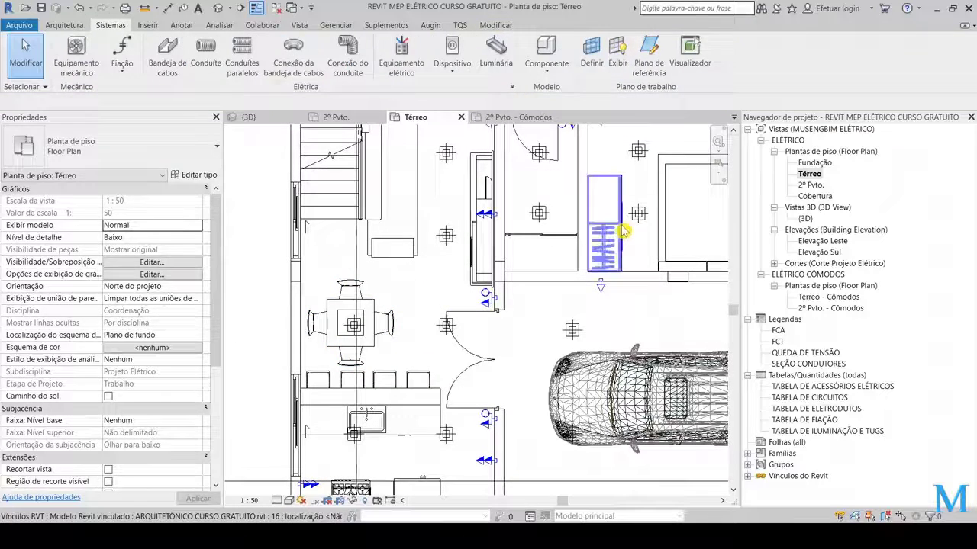
click(618, 229)
middle_drag(618, 243, 563, 274)
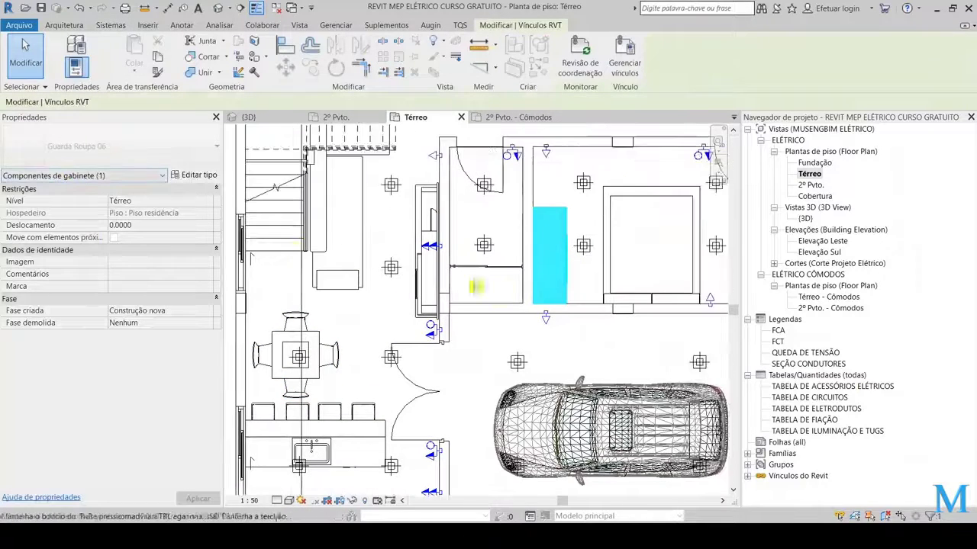
key(Escape)
click(613, 280)
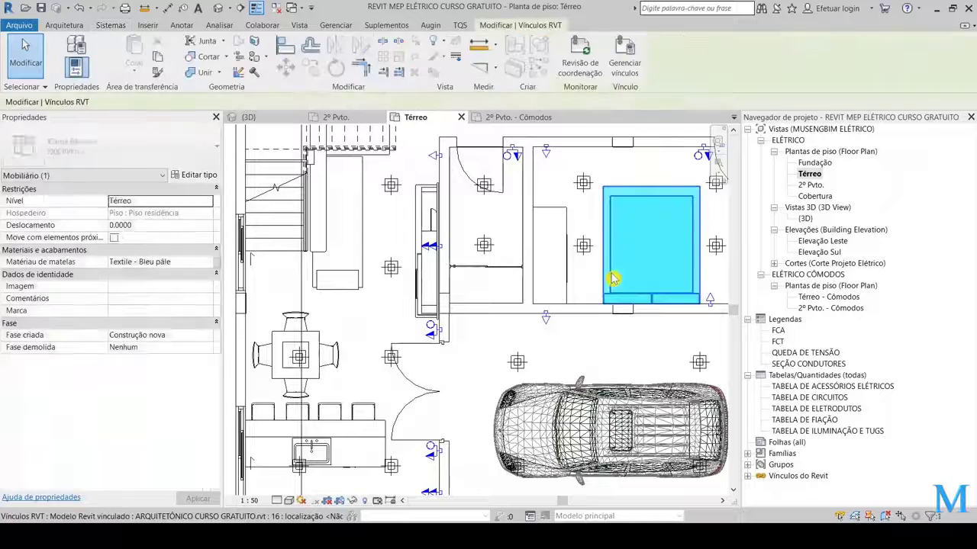
key(Escape)
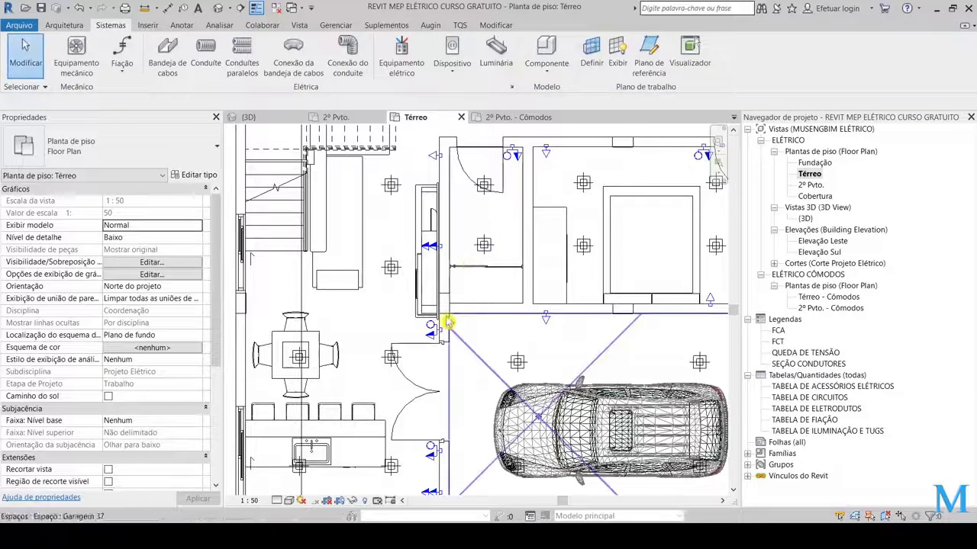
middle_drag(454, 307, 471, 289)
scroll(563, 297, down, 1)
scroll(563, 298, down, 1)
scroll(541, 324, down, 1)
scroll(540, 325, down, 1)
scroll(172, 397, down, 3)
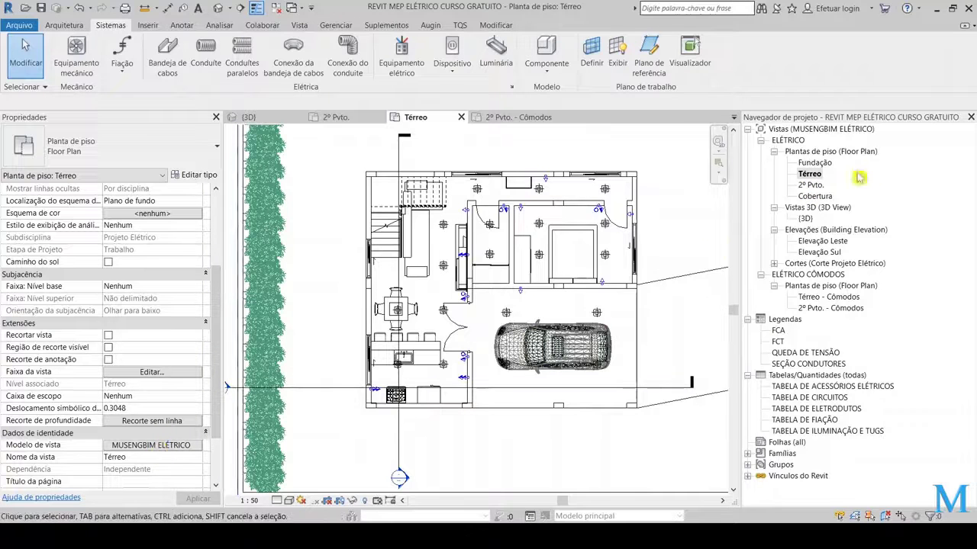
- Open the Revit Links visibility overrides of the MUSENGBIM ELÉTRICO PLANTAS view template
click(155, 450)
click(336, 174)
click(323, 191)
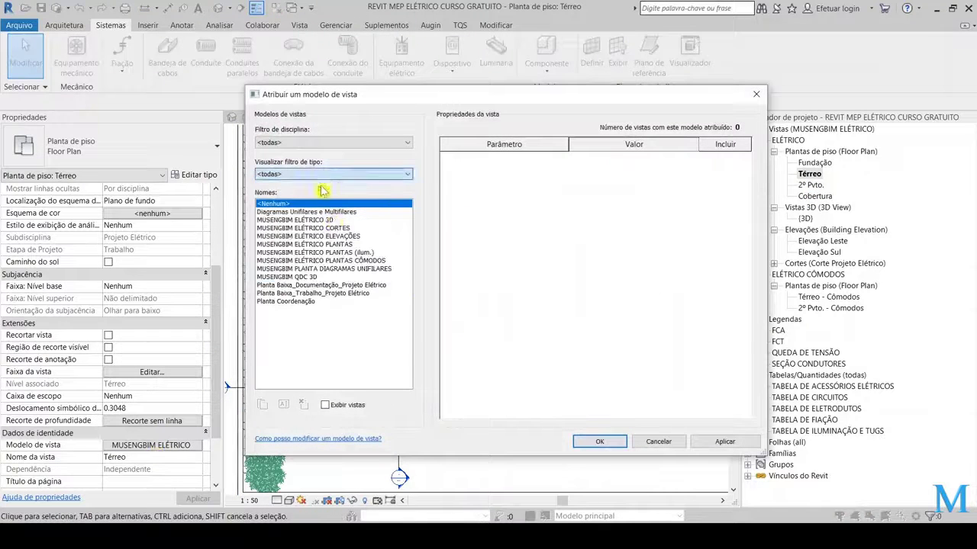
click(326, 236)
click(336, 244)
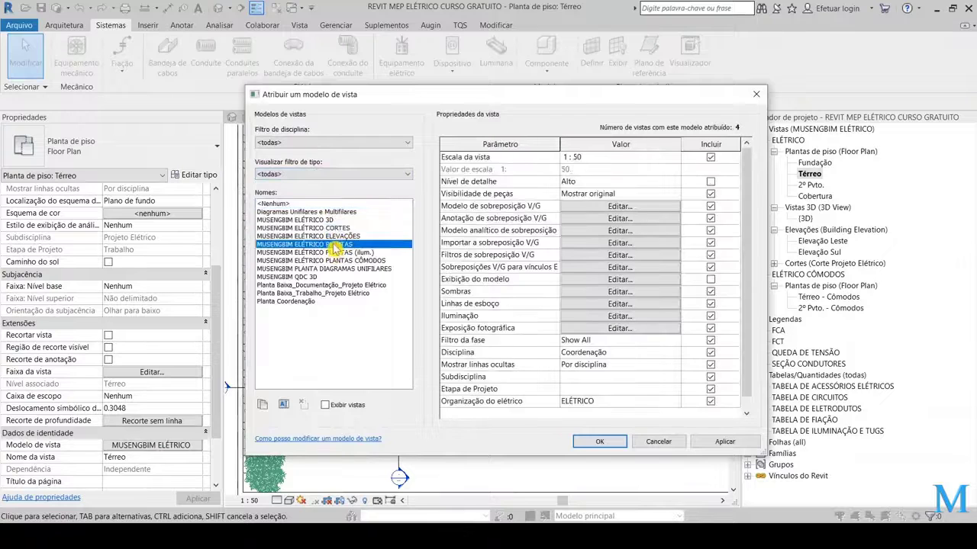
click(615, 207)
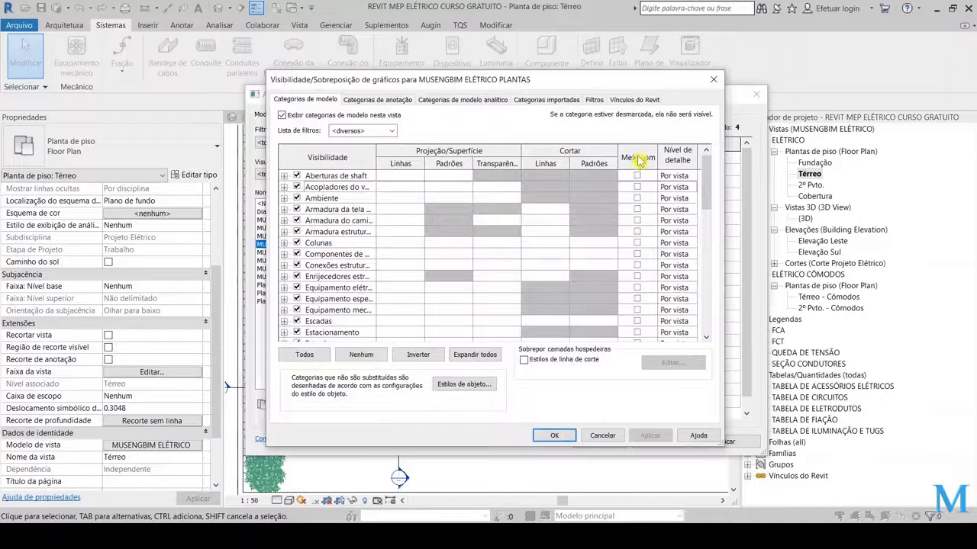
click(631, 102)
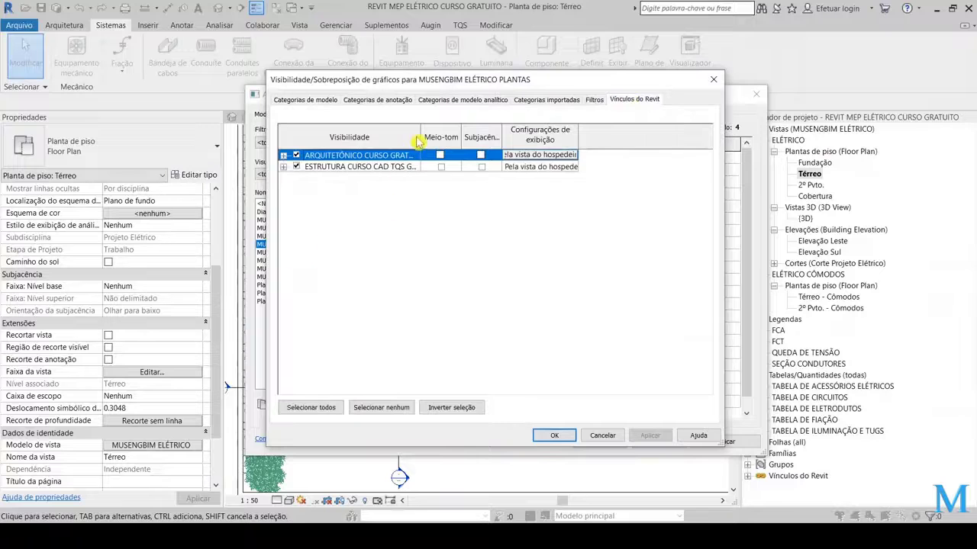
- Set the architectural link to Custom display with custom model categories filtered to Architecture
drag(420, 136, 508, 125)
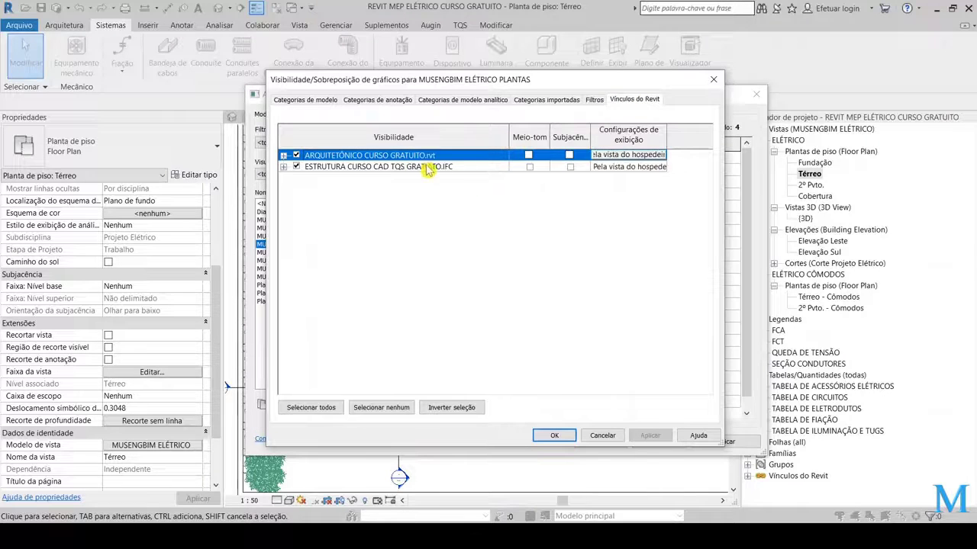
click(641, 156)
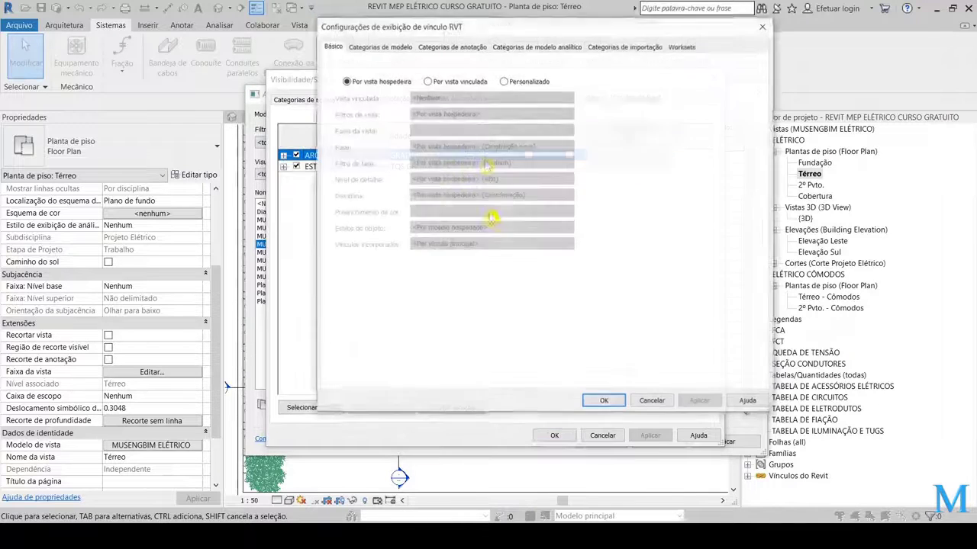
click(504, 81)
click(399, 50)
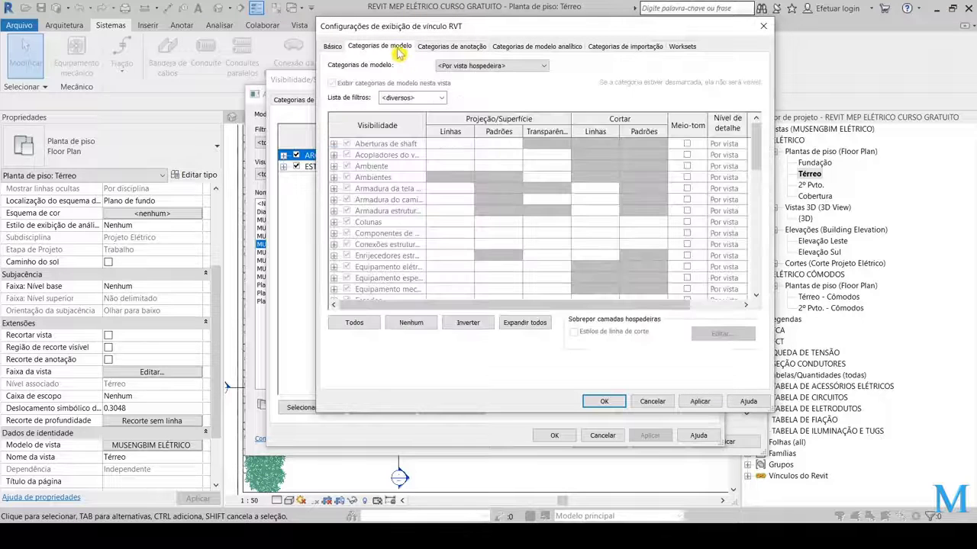
click(476, 67)
click(480, 77)
click(441, 98)
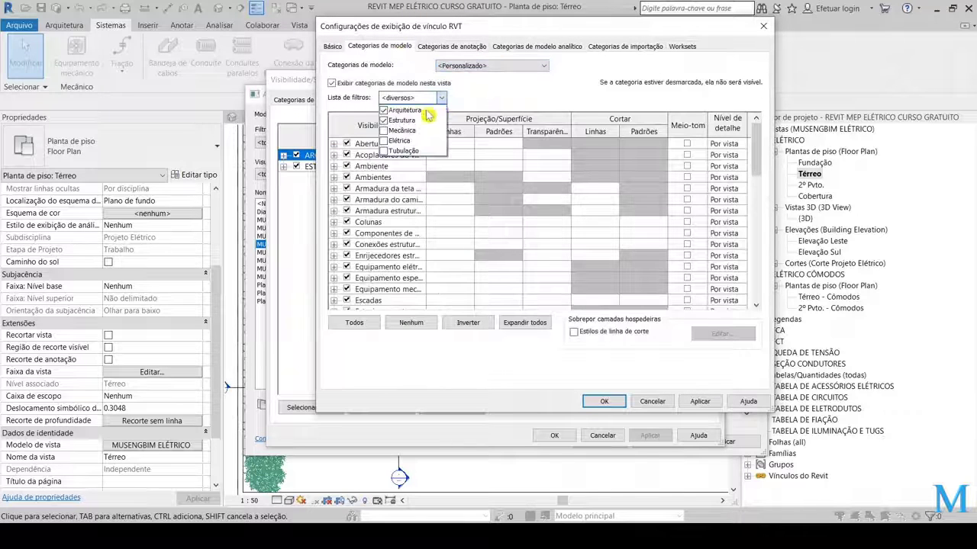
click(384, 120)
click(493, 100)
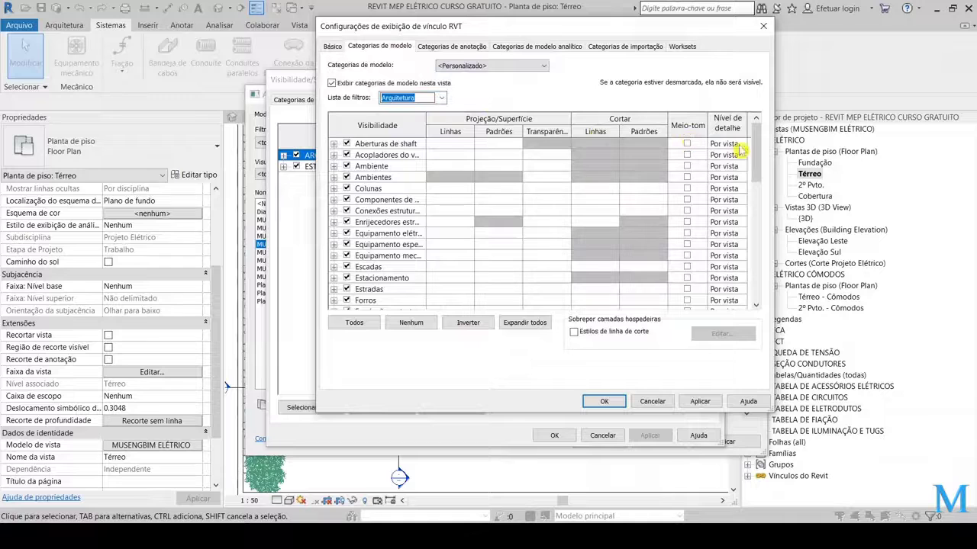
- Uncheck Generic Models in the linked architectural model's categories
scroll(555, 157, down, 1)
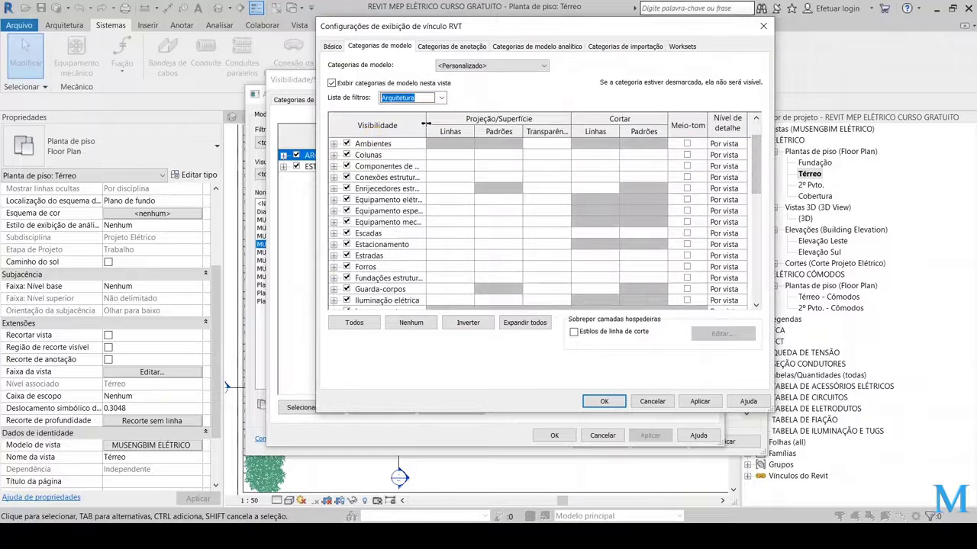
drag(513, 128, 513, 127)
scroll(399, 264, down, 1)
scroll(400, 267, down, 1)
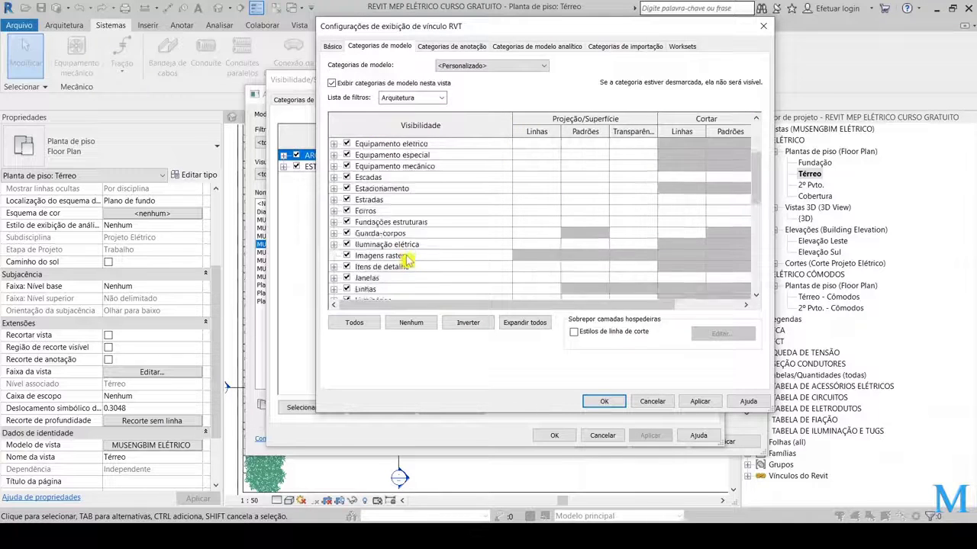
scroll(402, 271, down, 1)
scroll(403, 270, up, 2)
scroll(397, 220, up, 2)
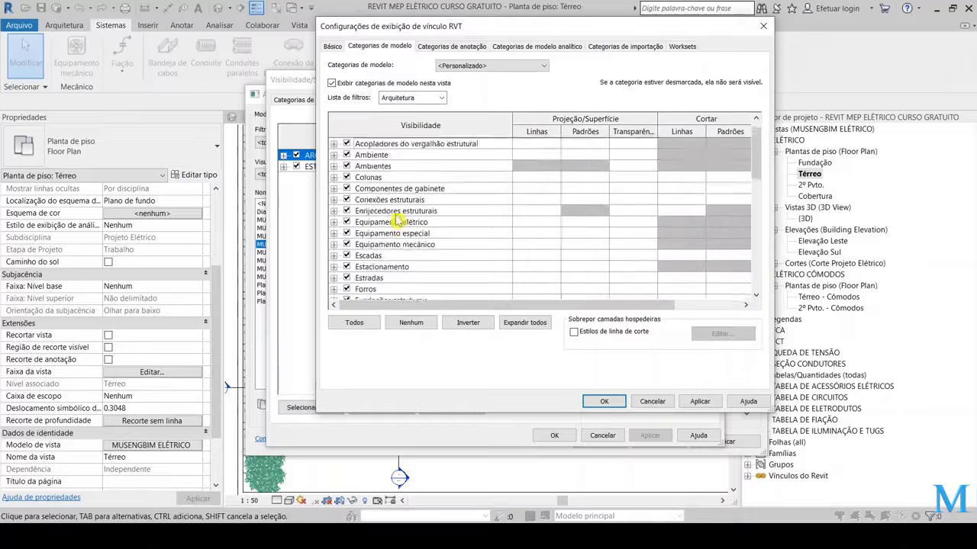
click(347, 188)
scroll(358, 229, down, 3)
scroll(370, 252, down, 1)
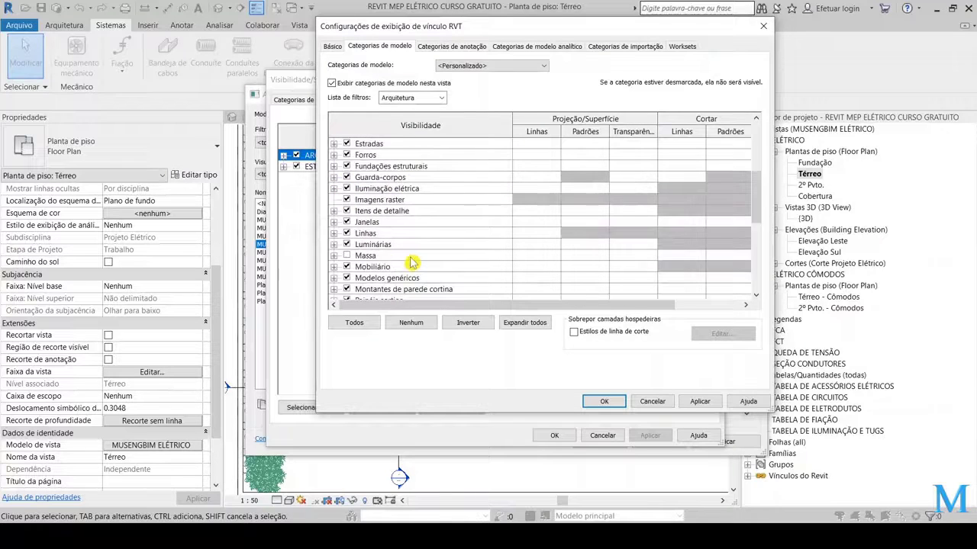
scroll(378, 269, down, 1)
click(348, 257)
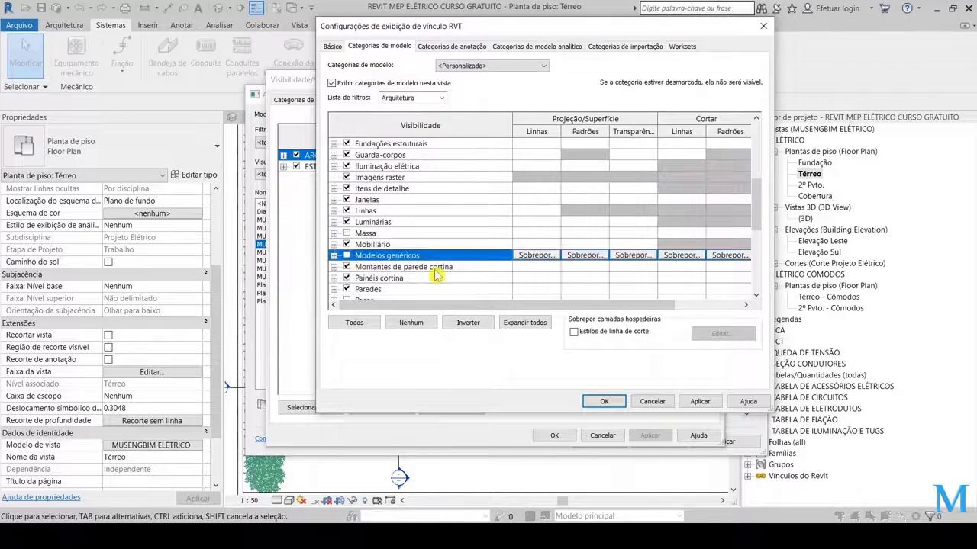
- Uncheck Furniture for the link and confirm all the override dialogs with OK
scroll(431, 267, down, 2)
scroll(424, 263, down, 2)
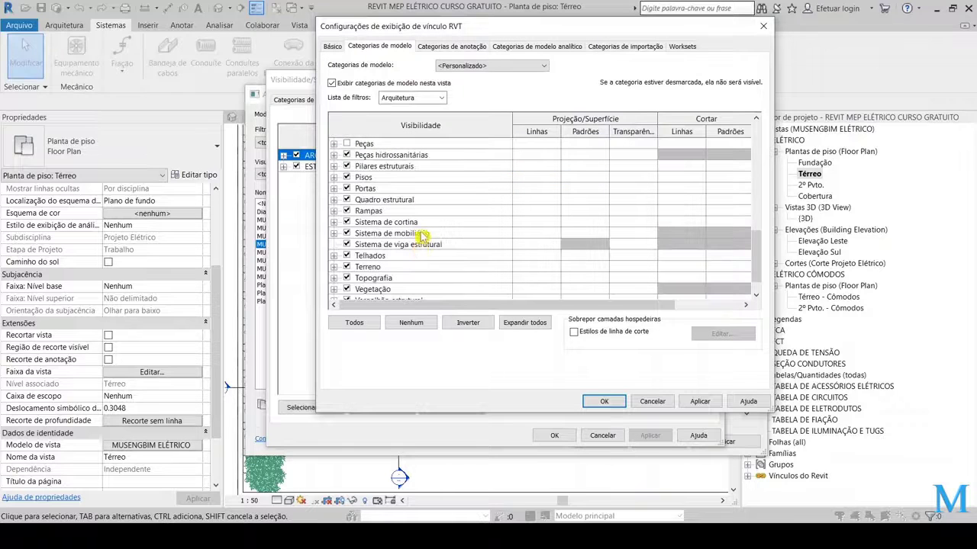
scroll(379, 269, down, 1)
scroll(381, 252, up, 2)
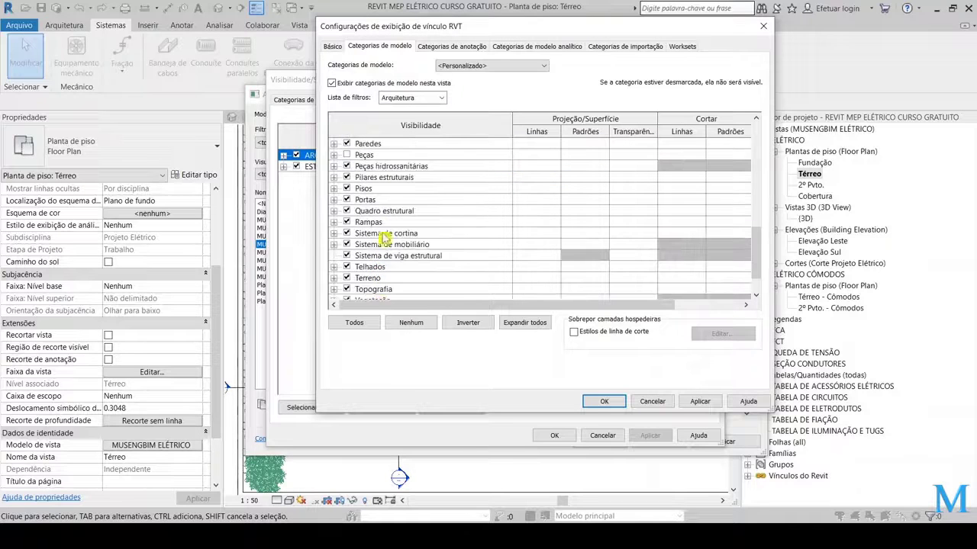
scroll(391, 240, up, 1)
scroll(389, 271, down, 1)
scroll(389, 271, down, 1)
scroll(391, 275, up, 1)
scroll(393, 252, up, 1)
scroll(398, 204, up, 1)
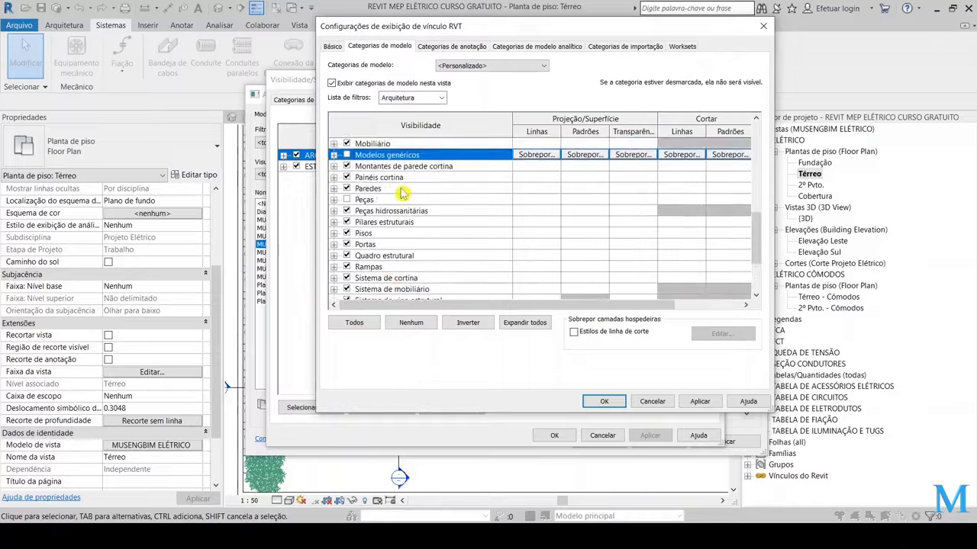
scroll(393, 183, up, 1)
click(348, 155)
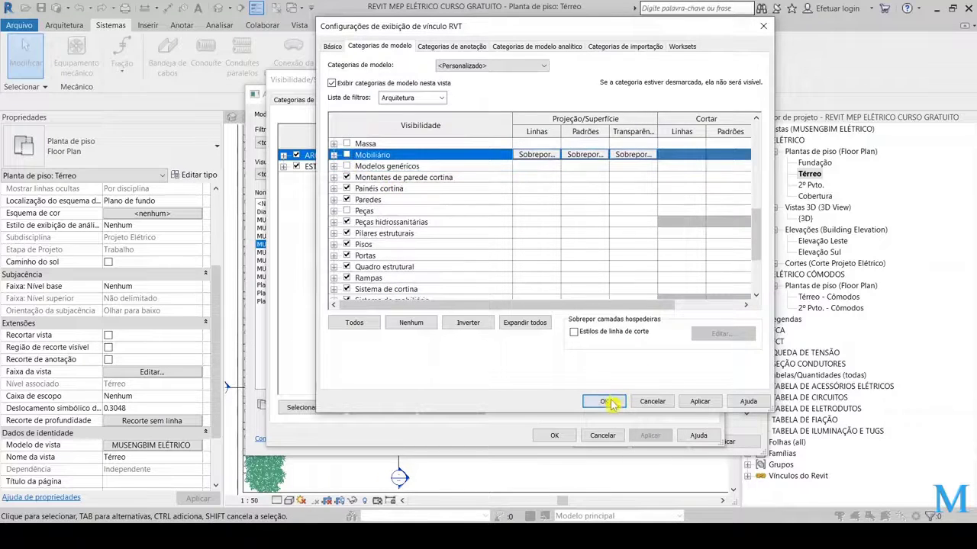
click(607, 402)
click(589, 437)
click(591, 437)
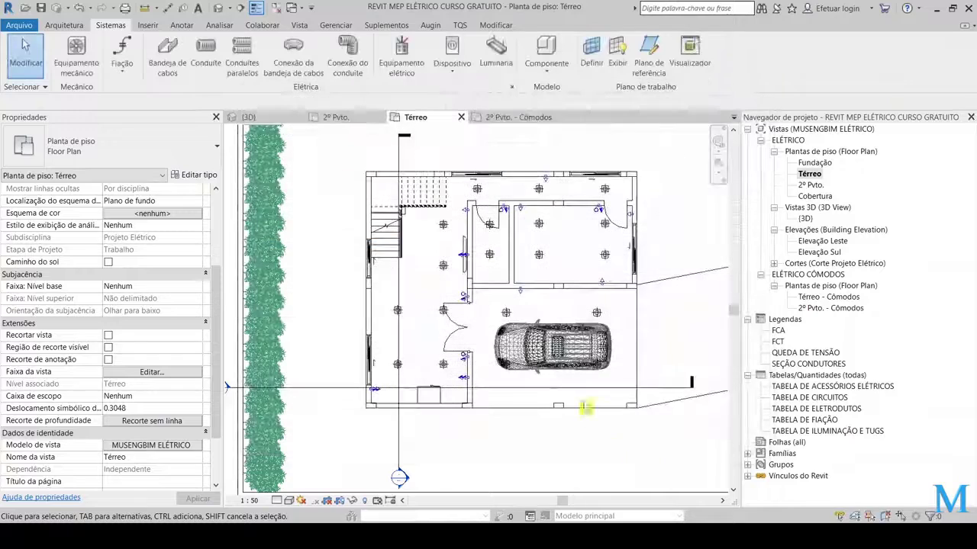
double_click(810, 185)
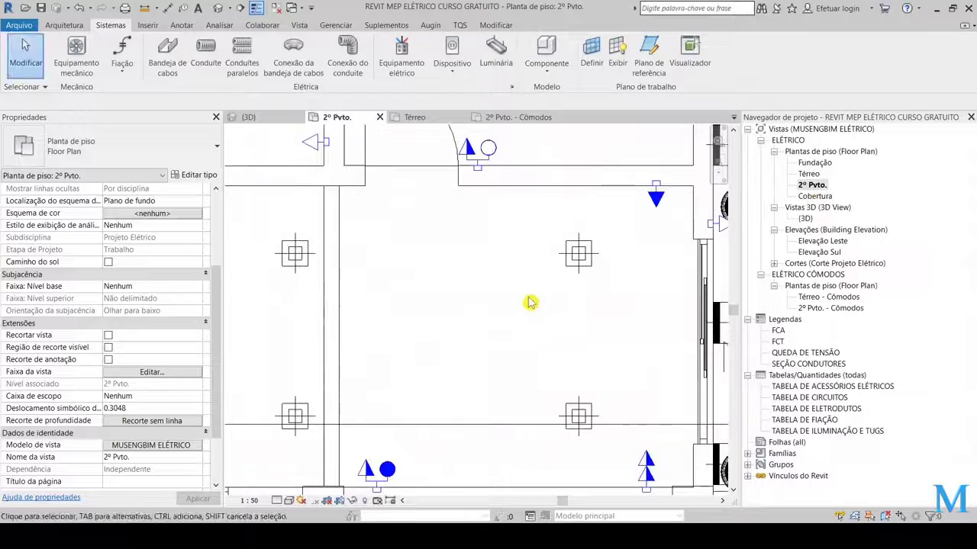
middle_drag(602, 263, 536, 303)
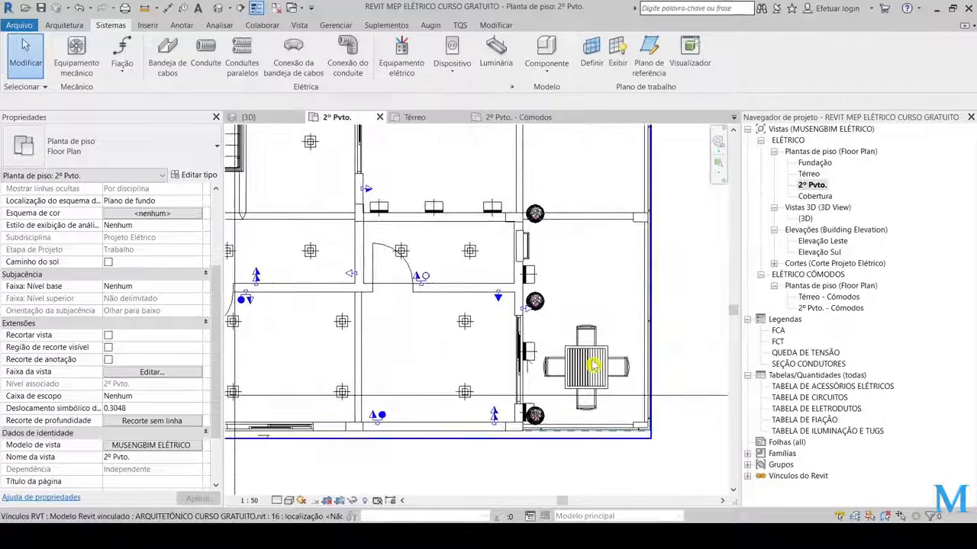
click(596, 355)
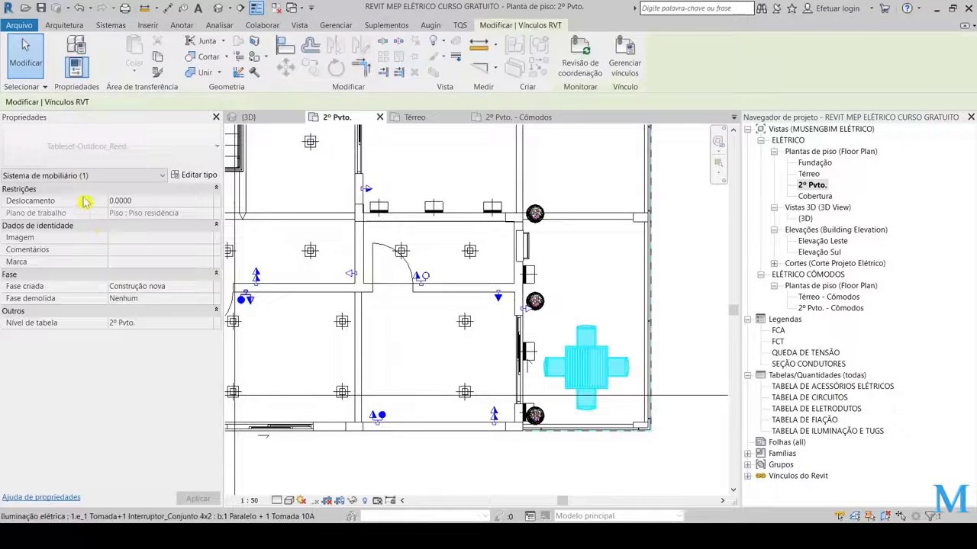
key(Escape)
click(219, 8)
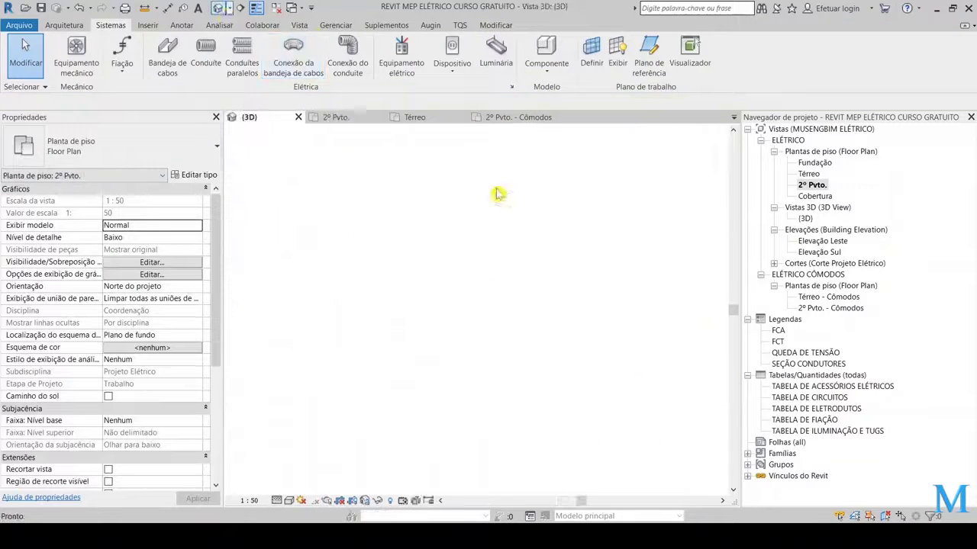
scroll(540, 361, up, 3)
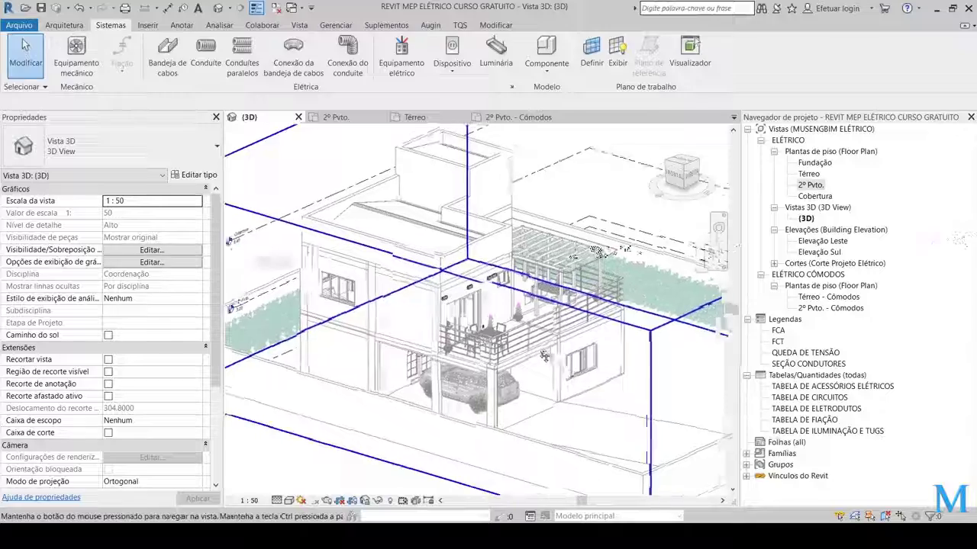
scroll(497, 355, up, 2)
scroll(489, 336, up, 2)
scroll(479, 320, up, 2)
scroll(471, 305, up, 2)
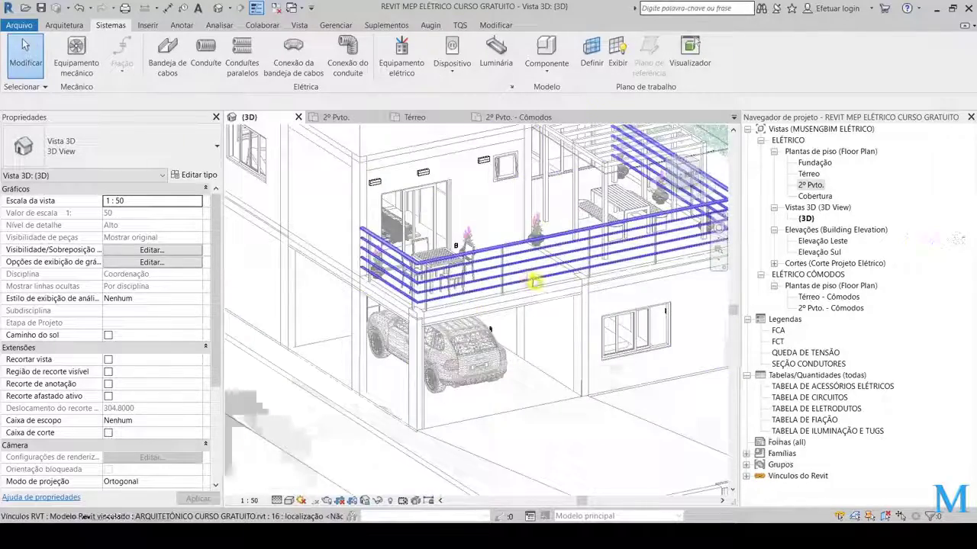
shift+middle_drag(471, 305, 686, 252)
double_click(809, 174)
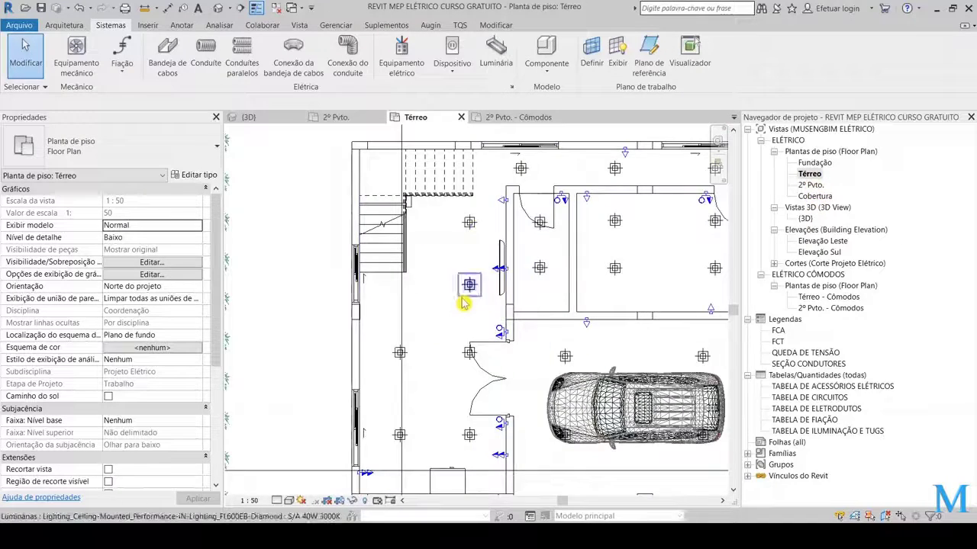
- Select the linked garage car and hide it in the Térreo view with Hide in View > Elements
middle_drag(491, 312, 416, 272)
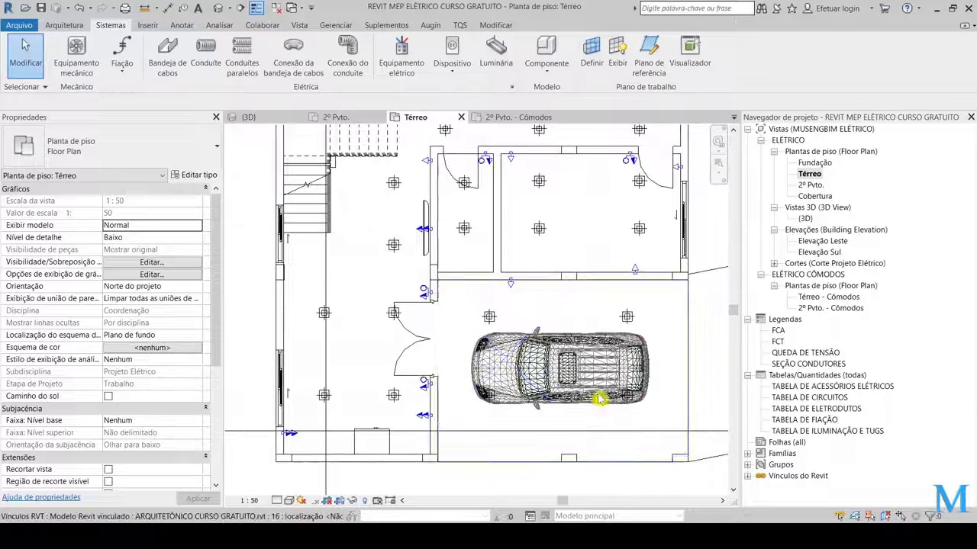
scroll(598, 404, down, 2)
scroll(584, 399, up, 4)
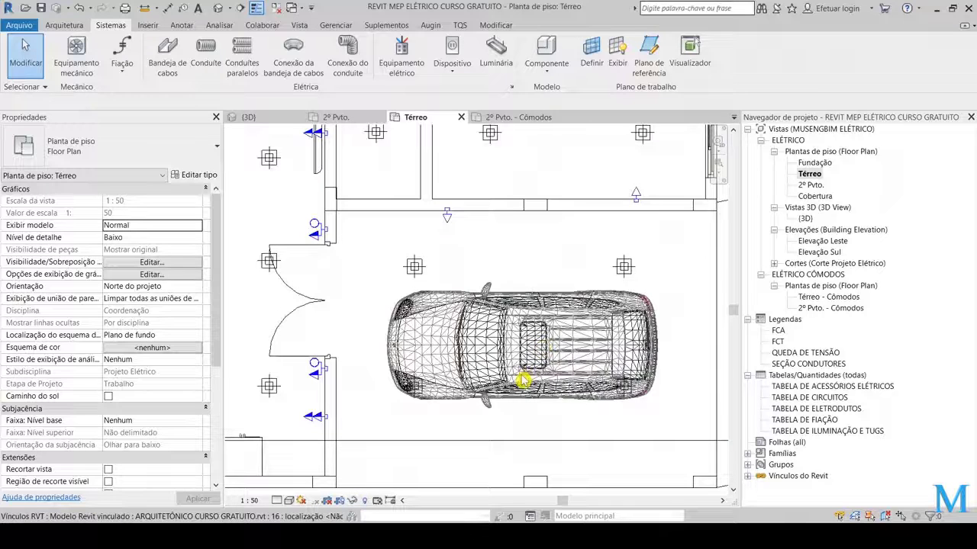
click(523, 384)
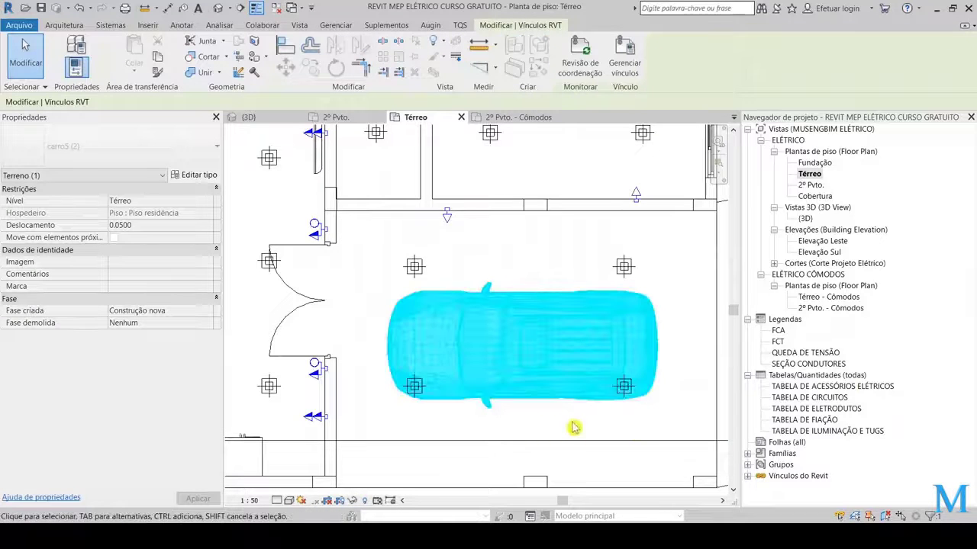
click(429, 432)
click(516, 376)
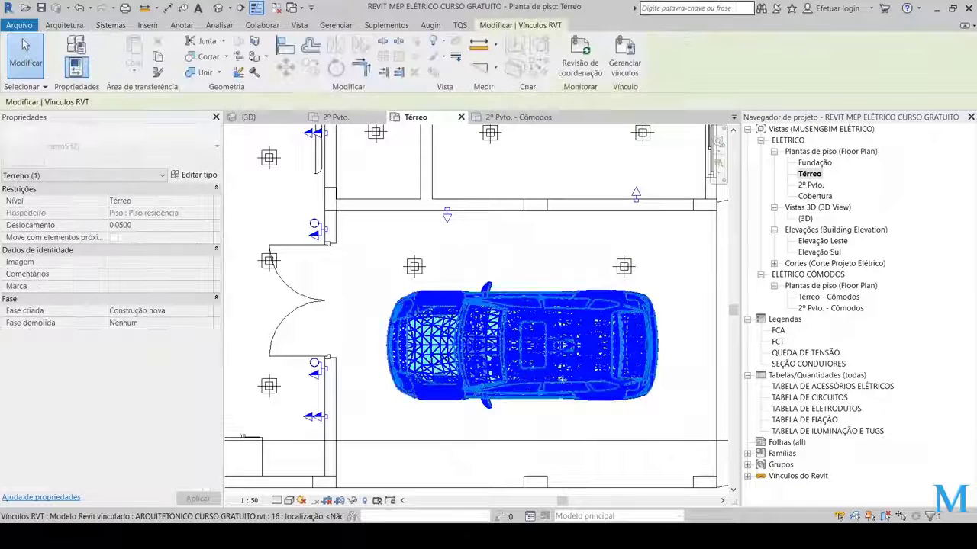
scroll(561, 379, down, 2)
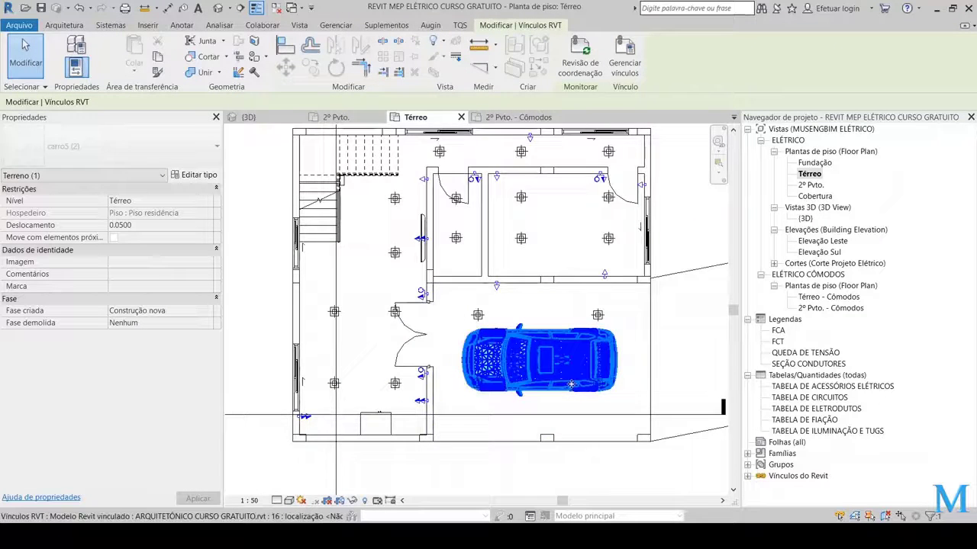
scroll(571, 384, up, 2)
right_click(548, 359)
mouse_move(612, 174)
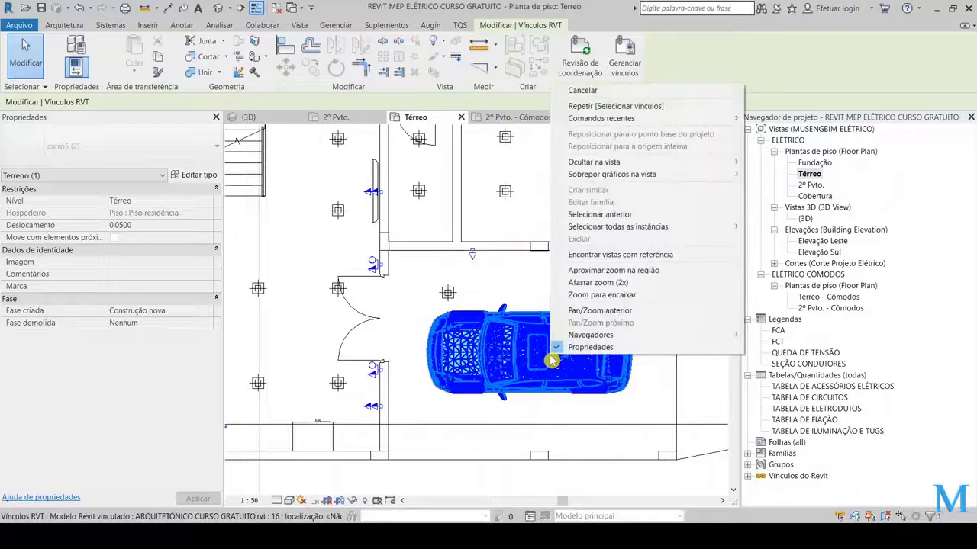
click(775, 160)
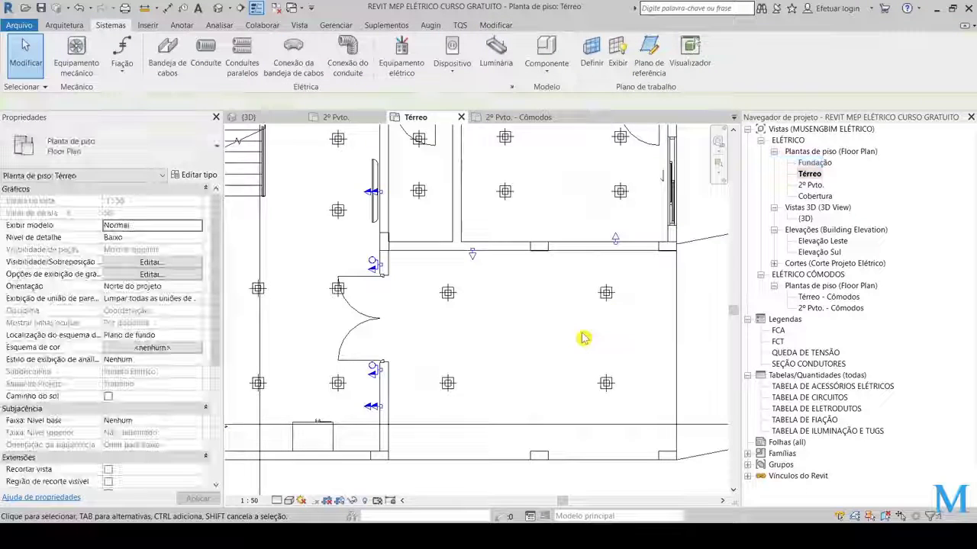
scroll(584, 338, down, 2)
scroll(585, 338, down, 1)
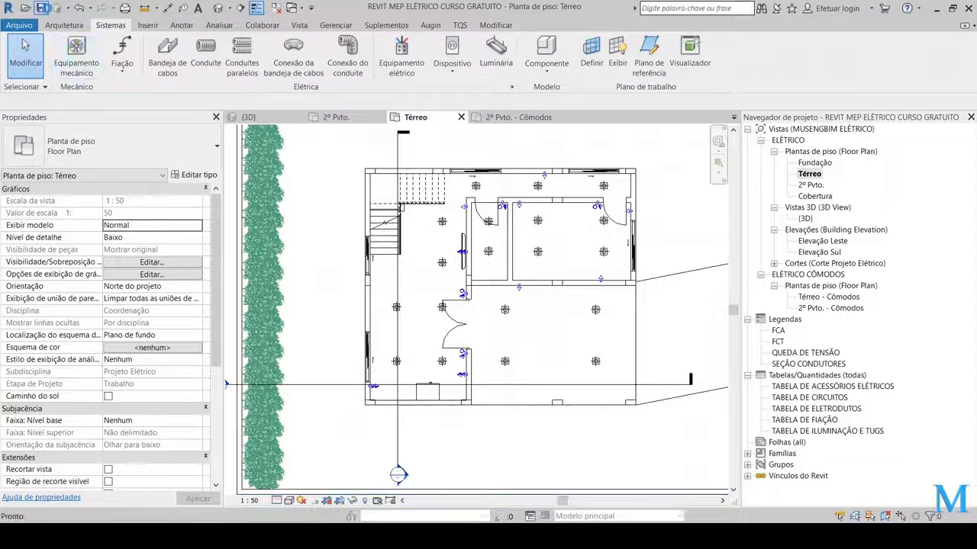